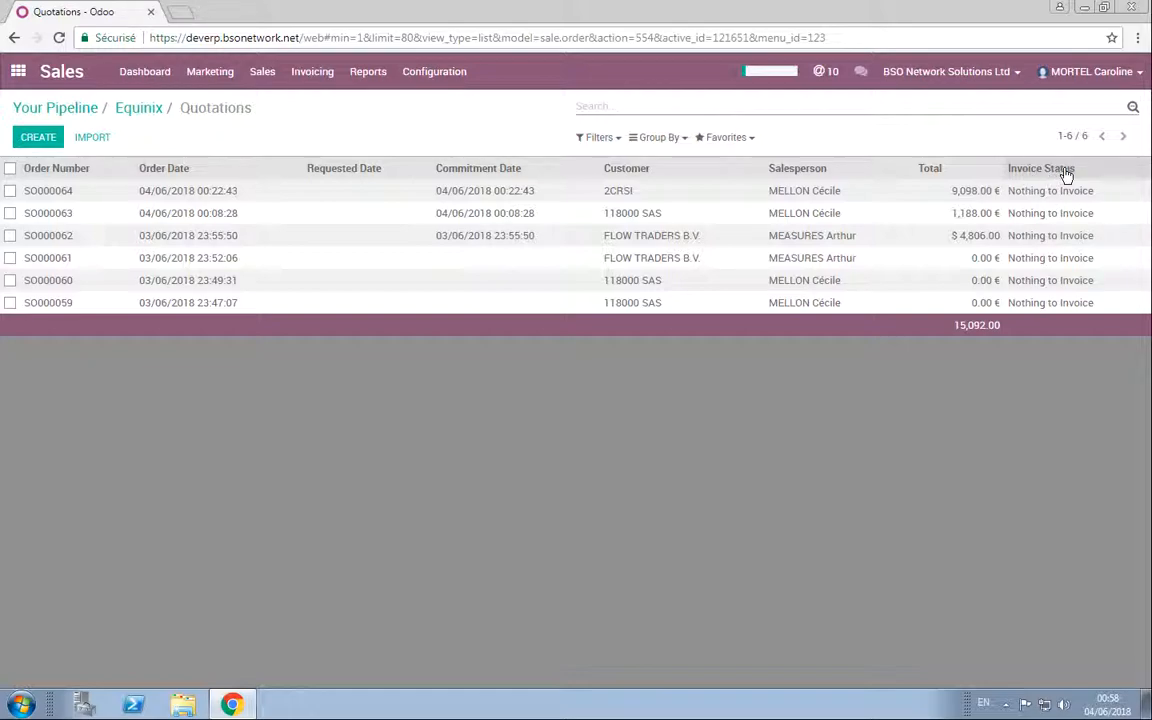
# Step: Start a new quotation from the Equinix opportunity
pyautogui.click(142, 110)
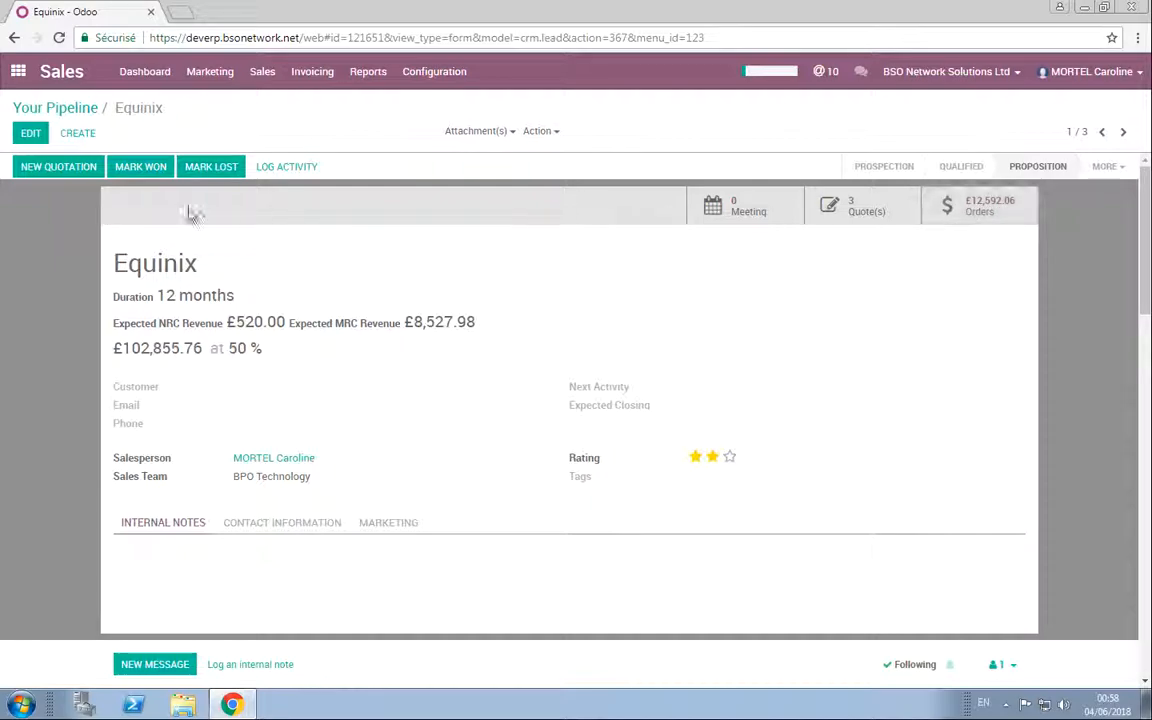
pyautogui.click(57, 167)
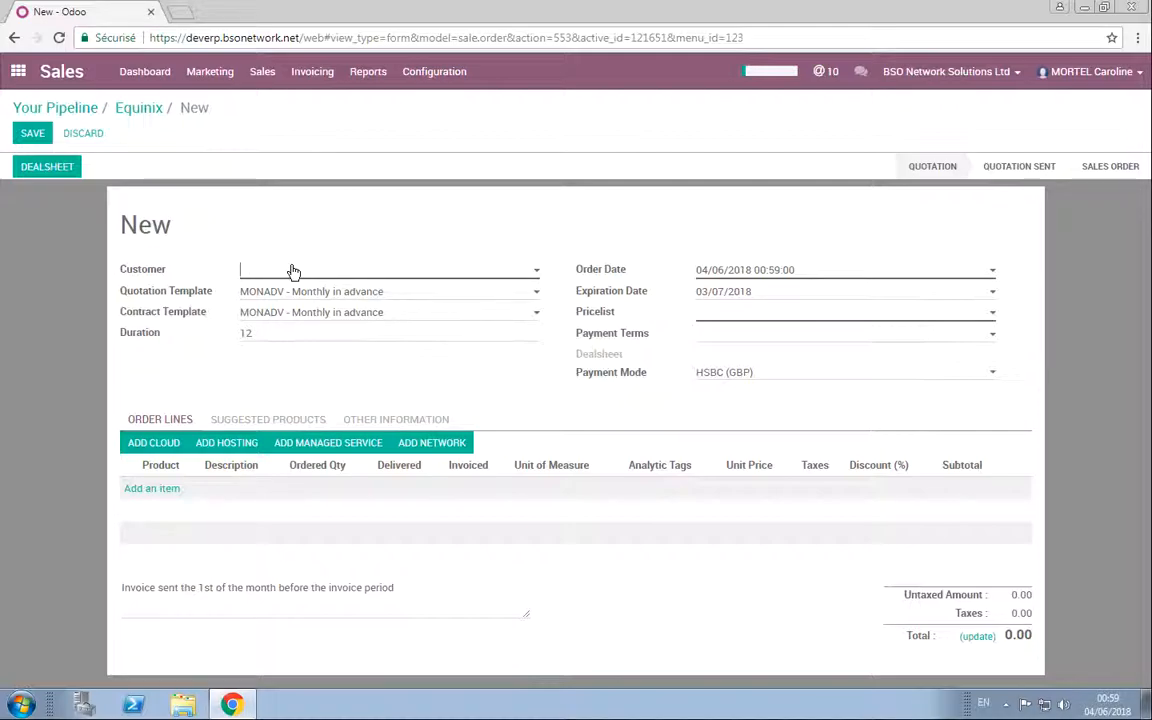
# Step: Look through the customers available for the new quotation
pyautogui.click(231, 266)
pyautogui.click(311, 427)
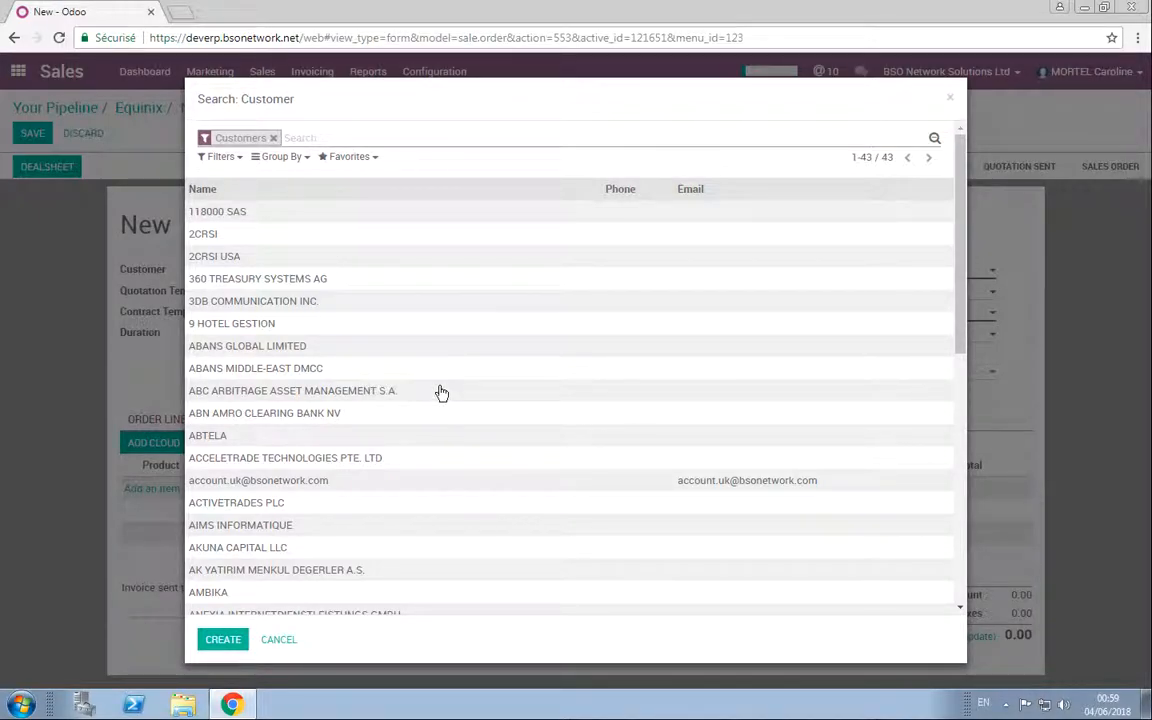
pyautogui.click(950, 97)
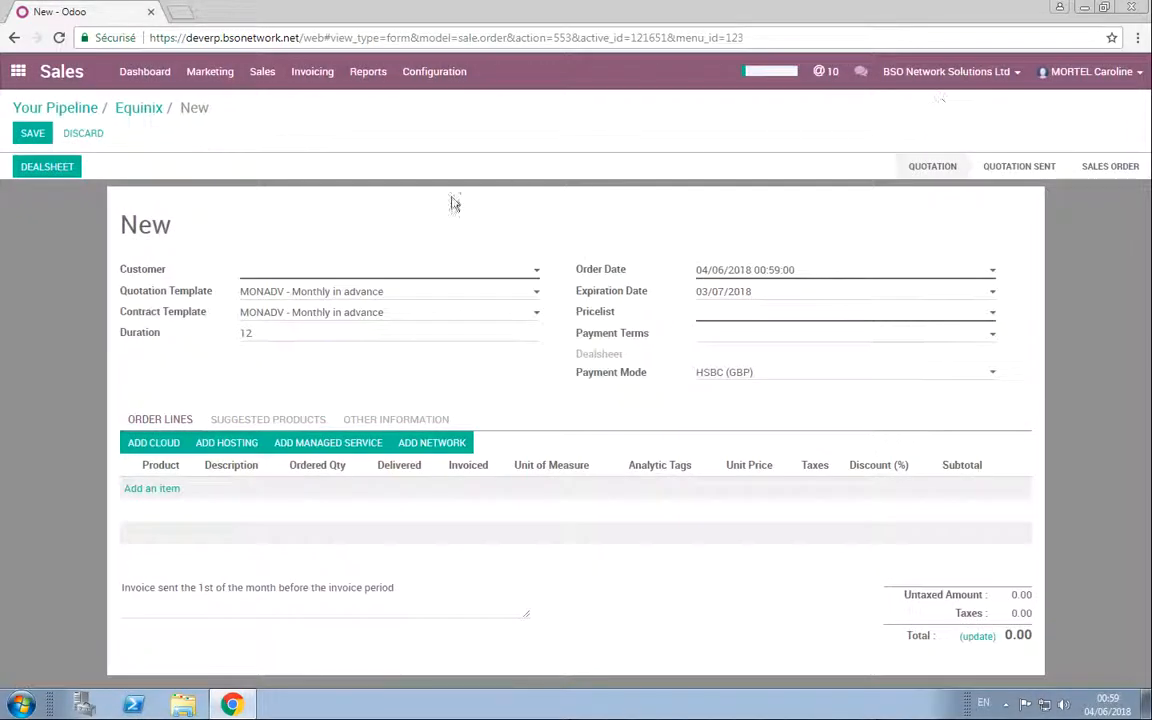
pyautogui.click(258, 275)
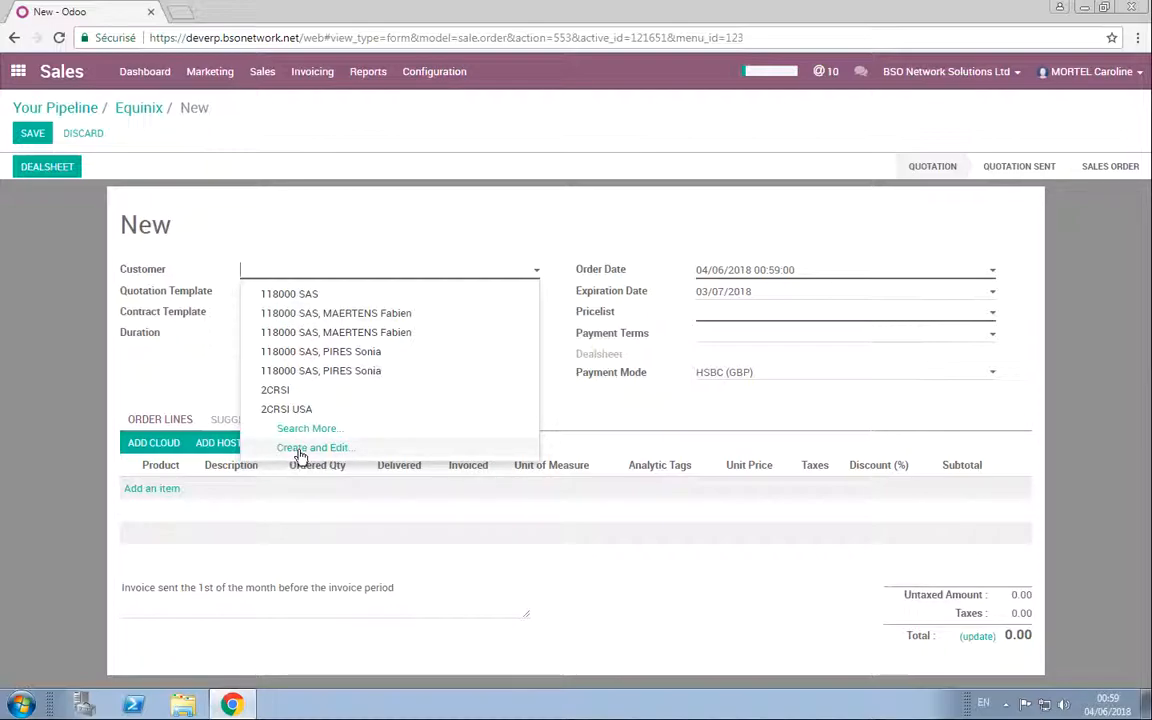
pyautogui.click(165, 378)
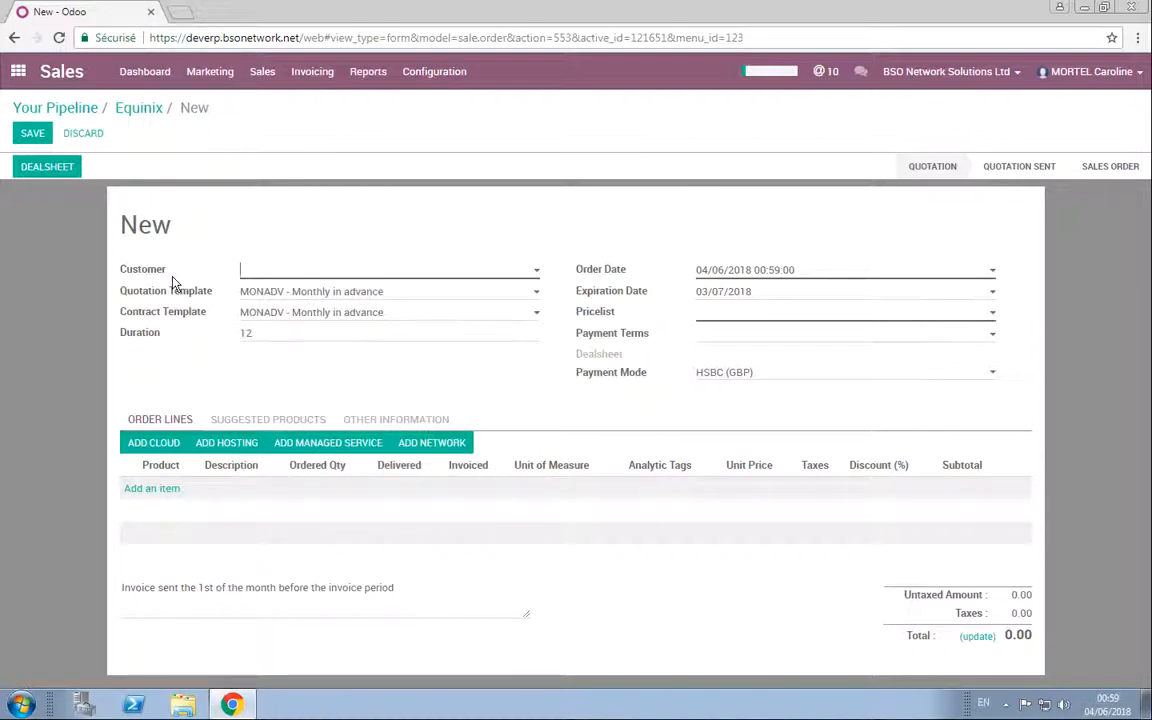
# Step: Check the quotation and contract template options and set the quotation's duration to 24
pyautogui.click(278, 291)
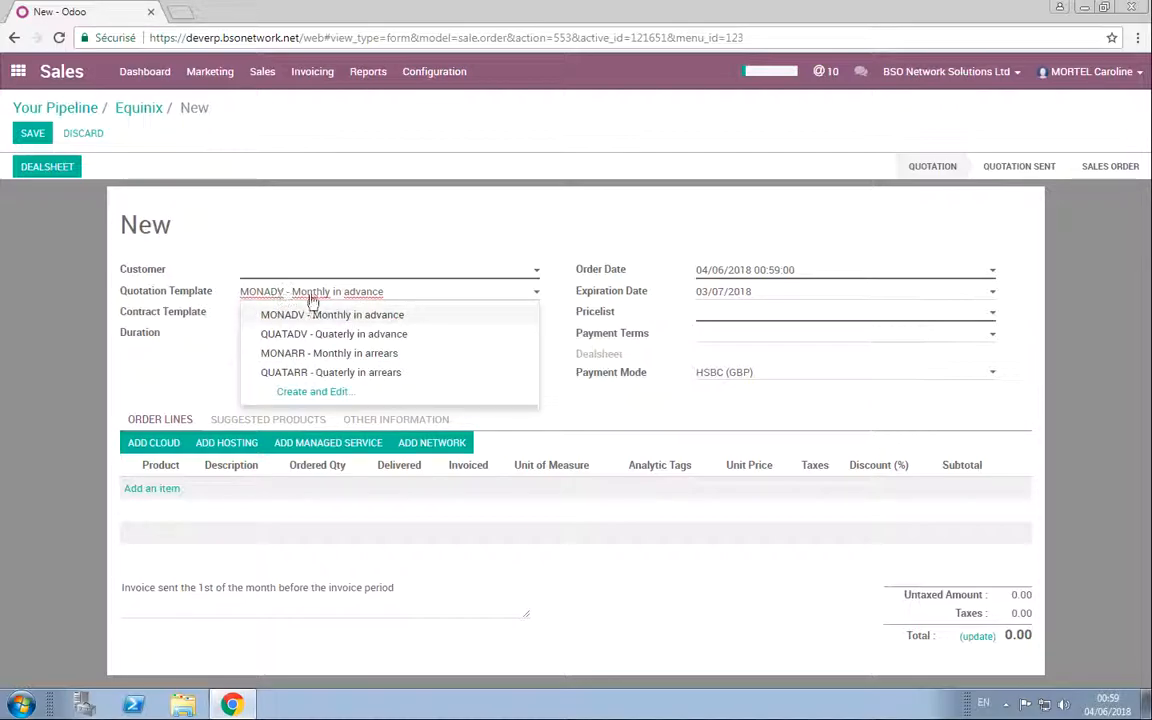
pyautogui.click(180, 352)
pyautogui.click(300, 312)
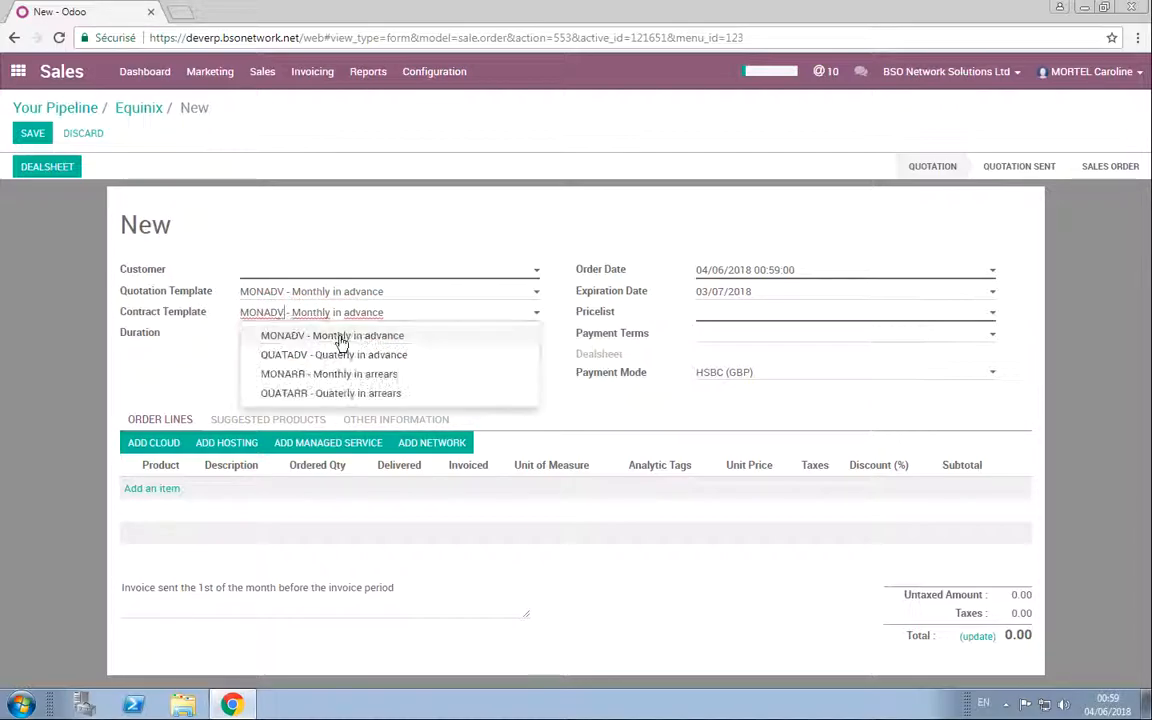
pyautogui.click(139, 360)
pyautogui.click(292, 336)
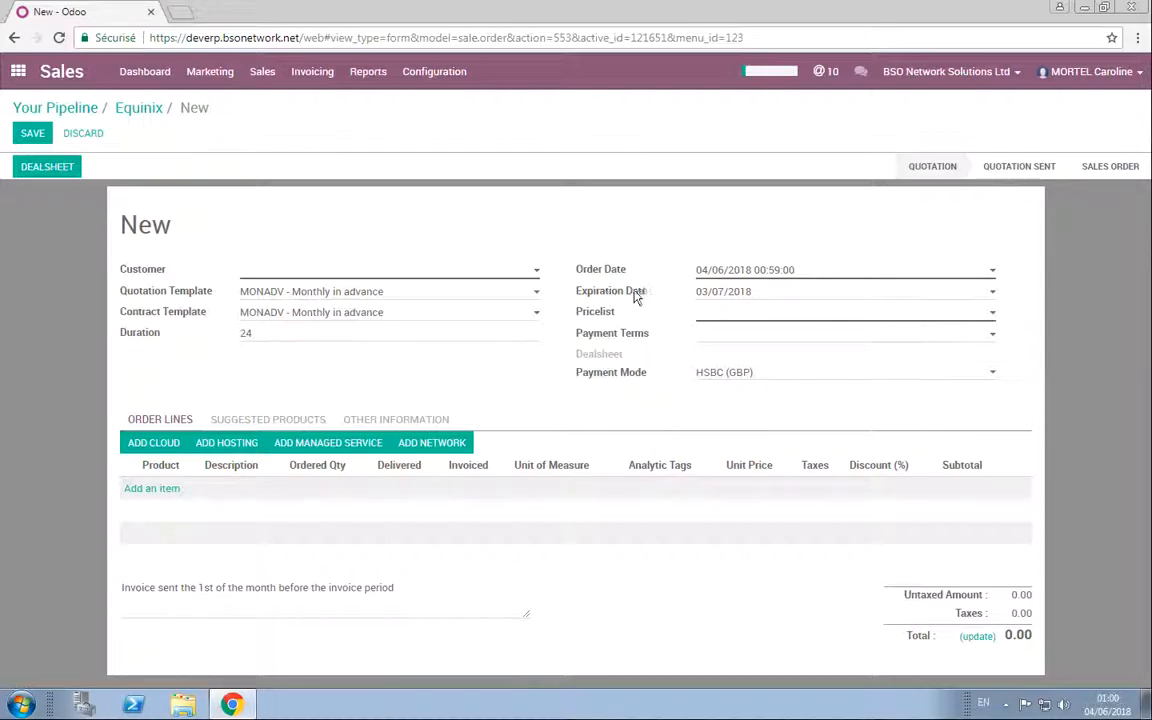
# Step: Set the quotation's pricelist to USD Pricelist (USD) and its payment terms to 15 Days
pyautogui.click(704, 316)
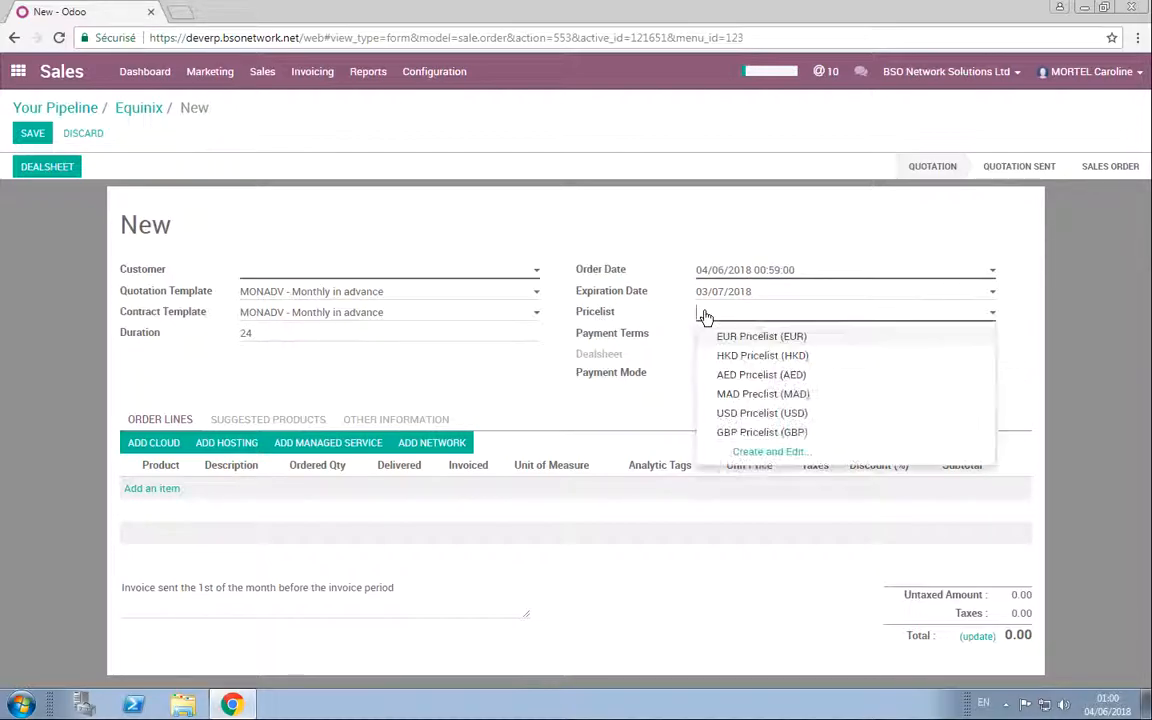
pyautogui.click(752, 414)
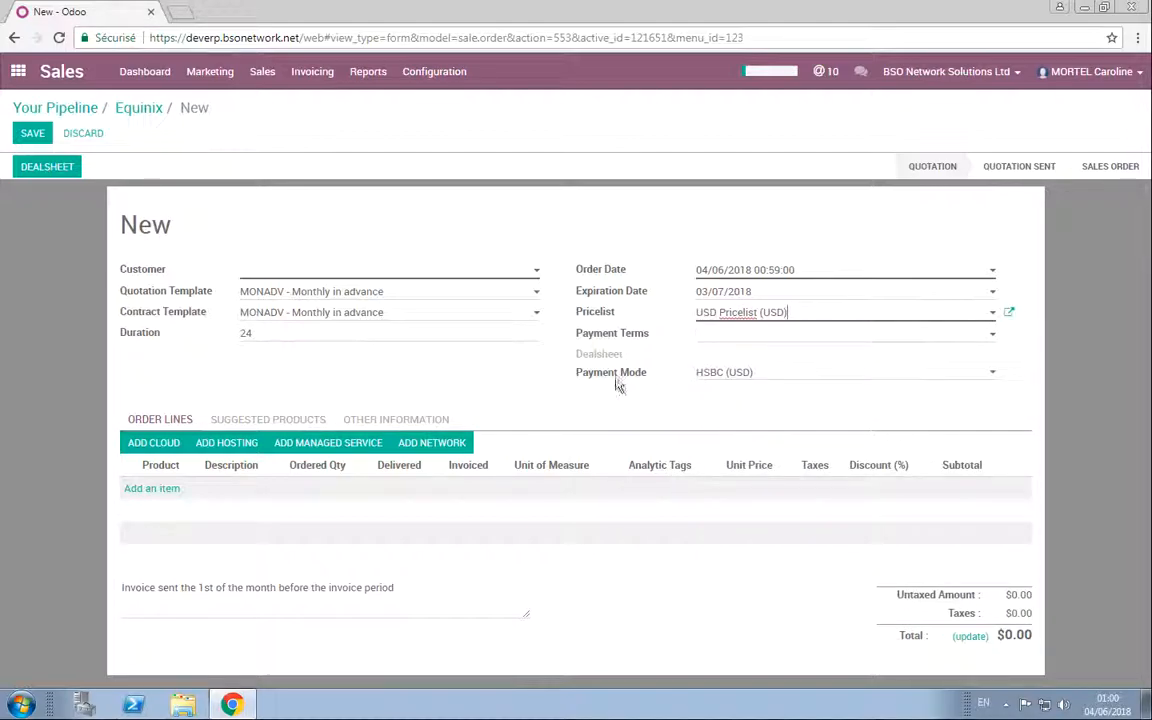
pyautogui.click(716, 338)
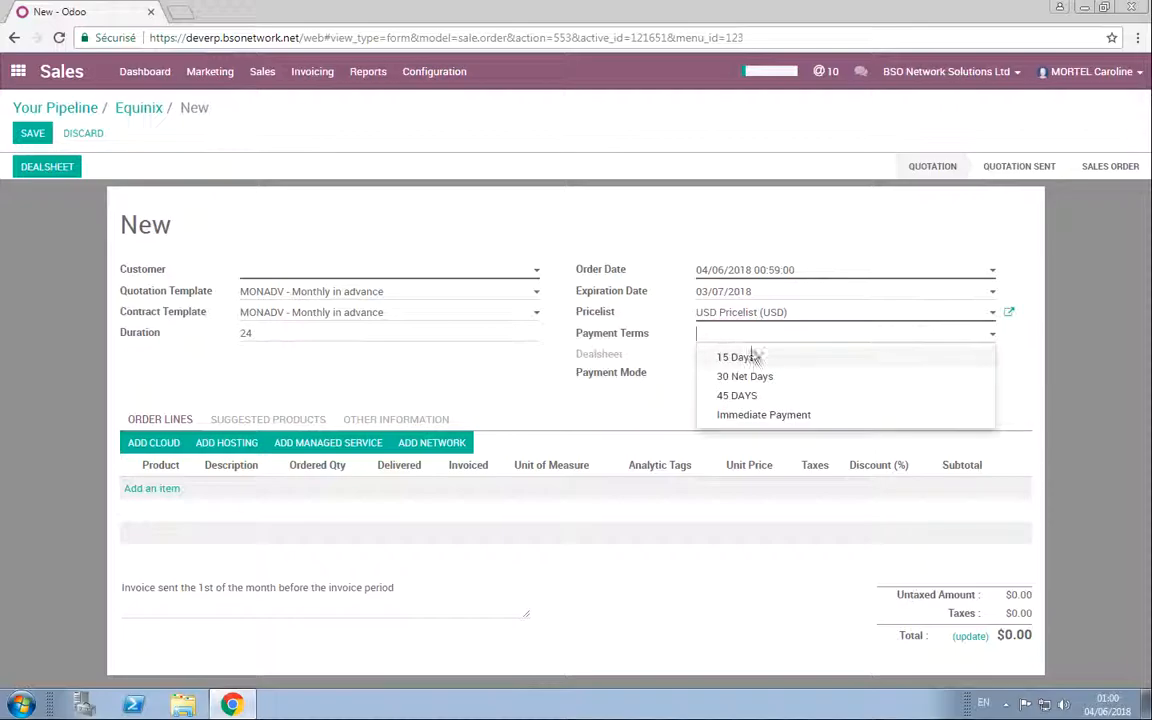
pyautogui.click(750, 416)
pyautogui.click(738, 334)
pyautogui.click(737, 357)
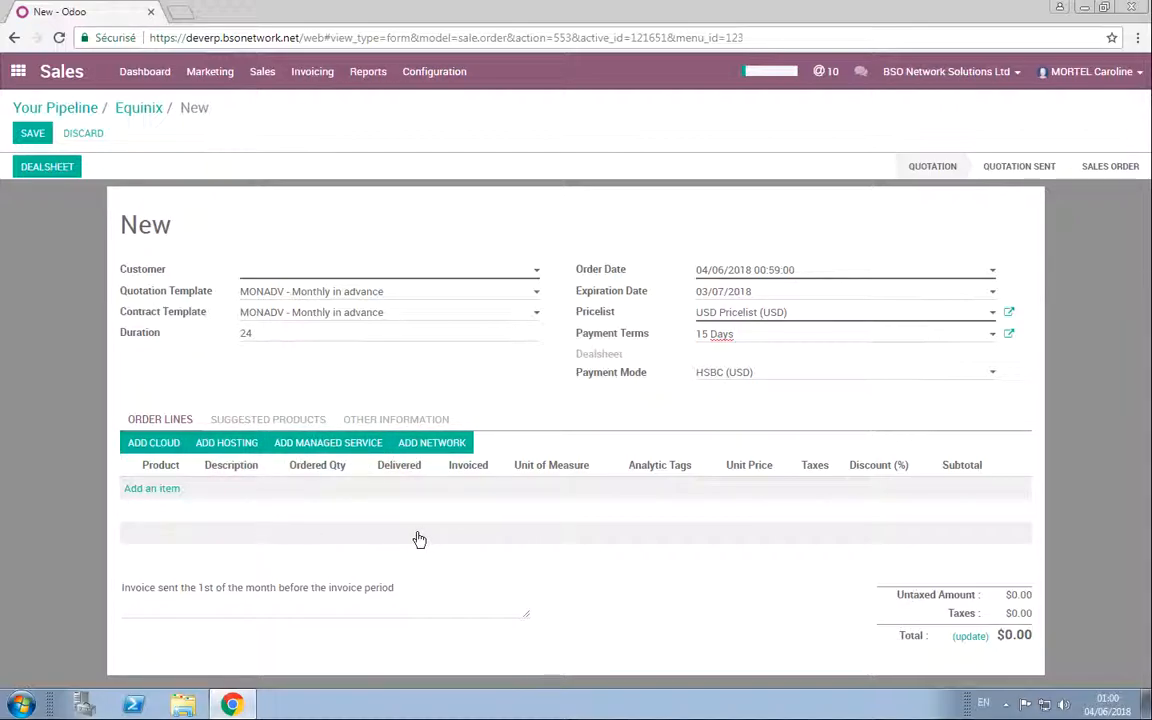
# Step: Choose 118000 SAS as the quotation's customer and start adding a network bundle to the order lines
pyautogui.click(444, 446)
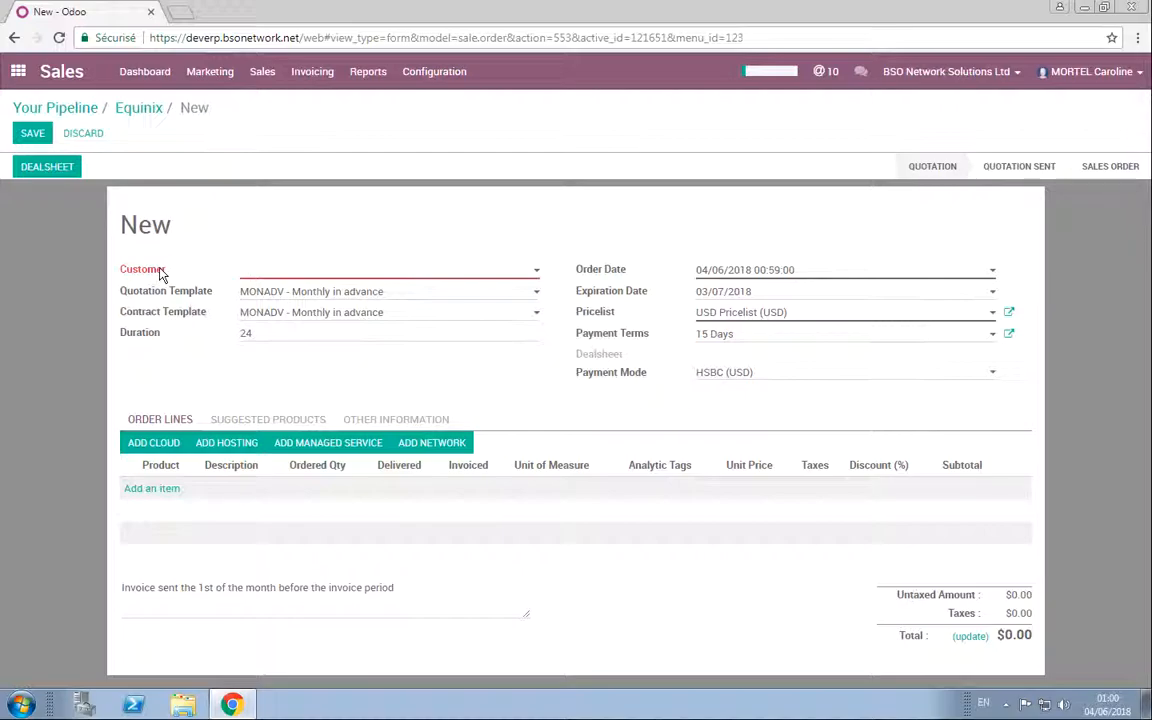
pyautogui.click(268, 273)
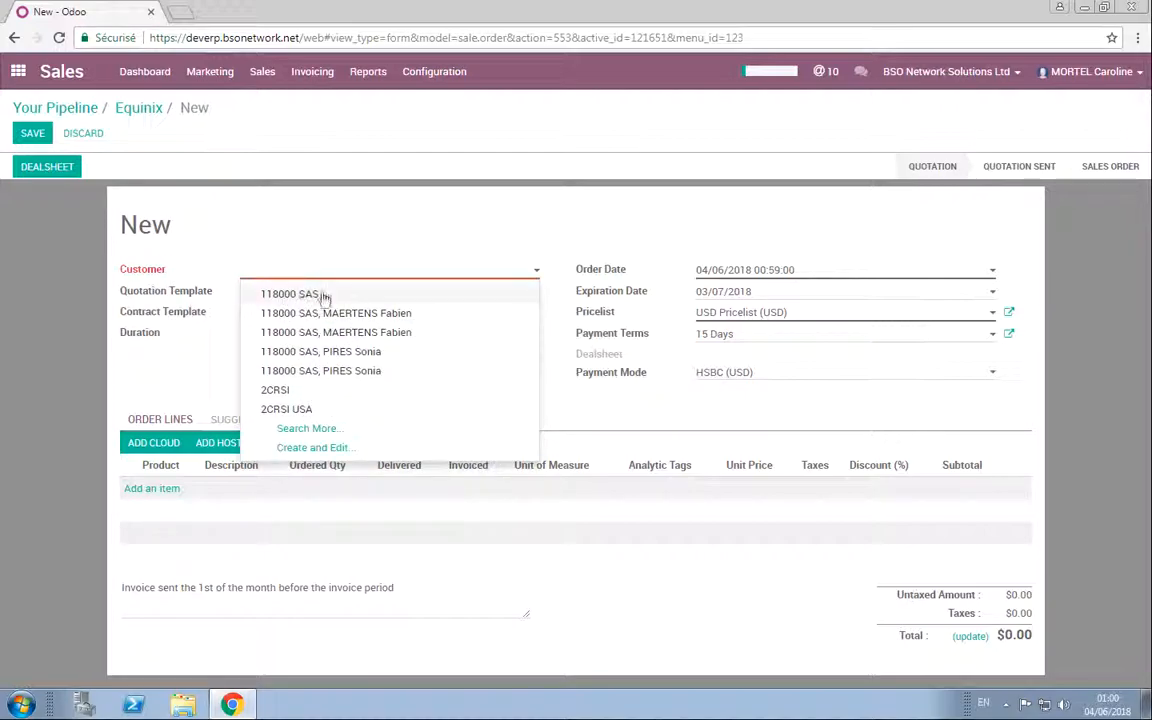
pyautogui.click(290, 295)
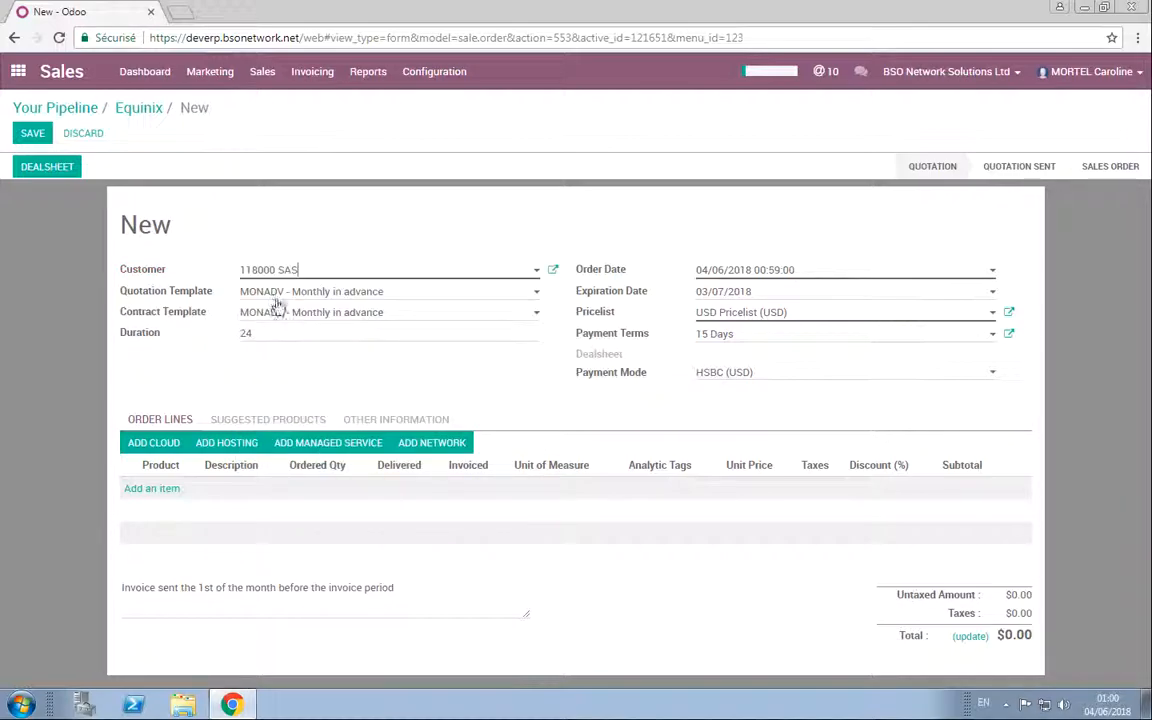
pyautogui.click(441, 445)
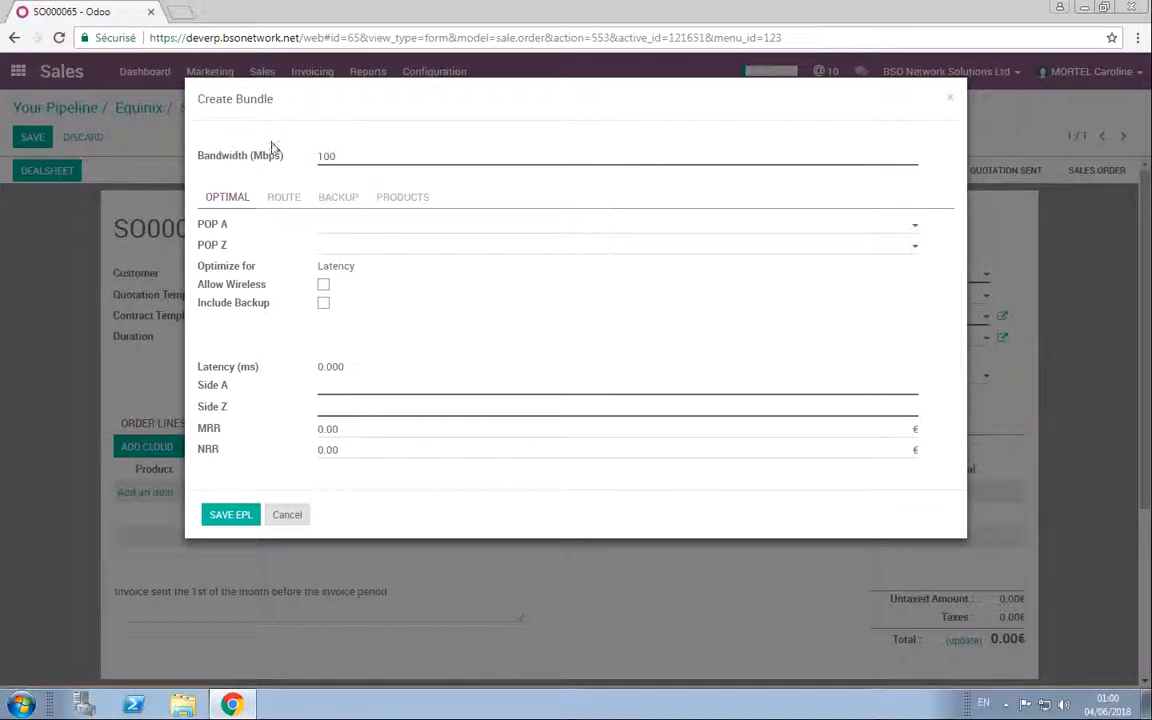
# Step: Look over the route, backup and products sections of the new network bundle
pyautogui.click(290, 198)
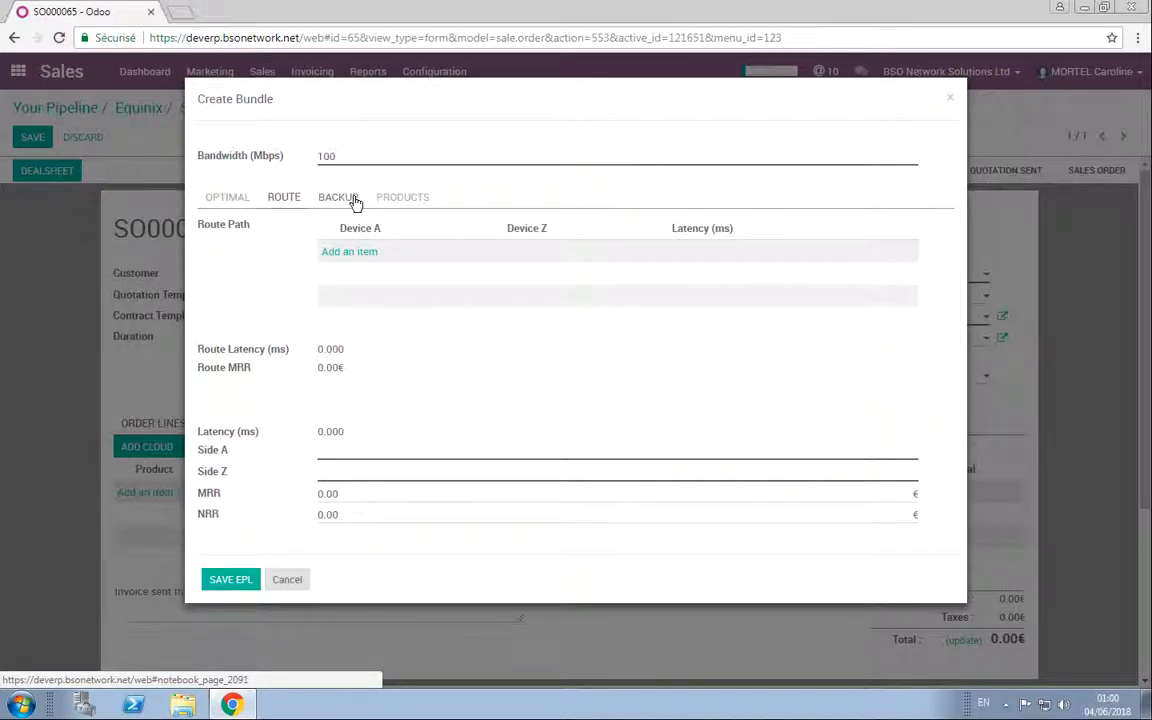
pyautogui.click(352, 199)
pyautogui.click(403, 199)
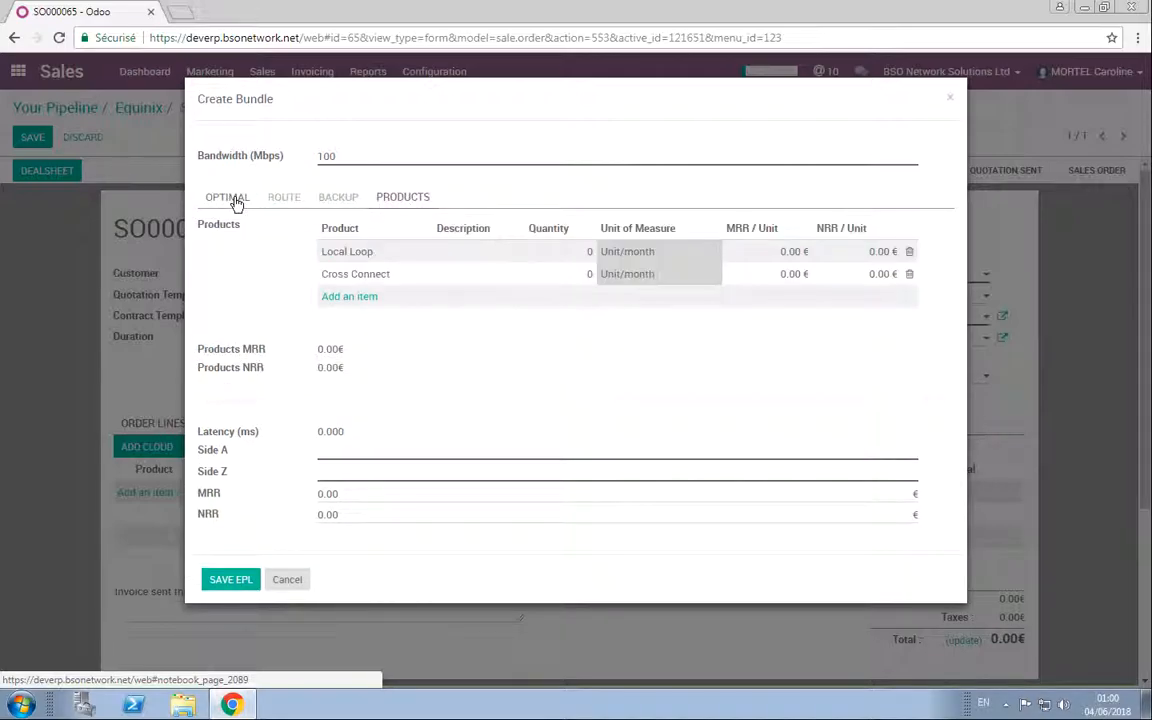
pyautogui.click(222, 200)
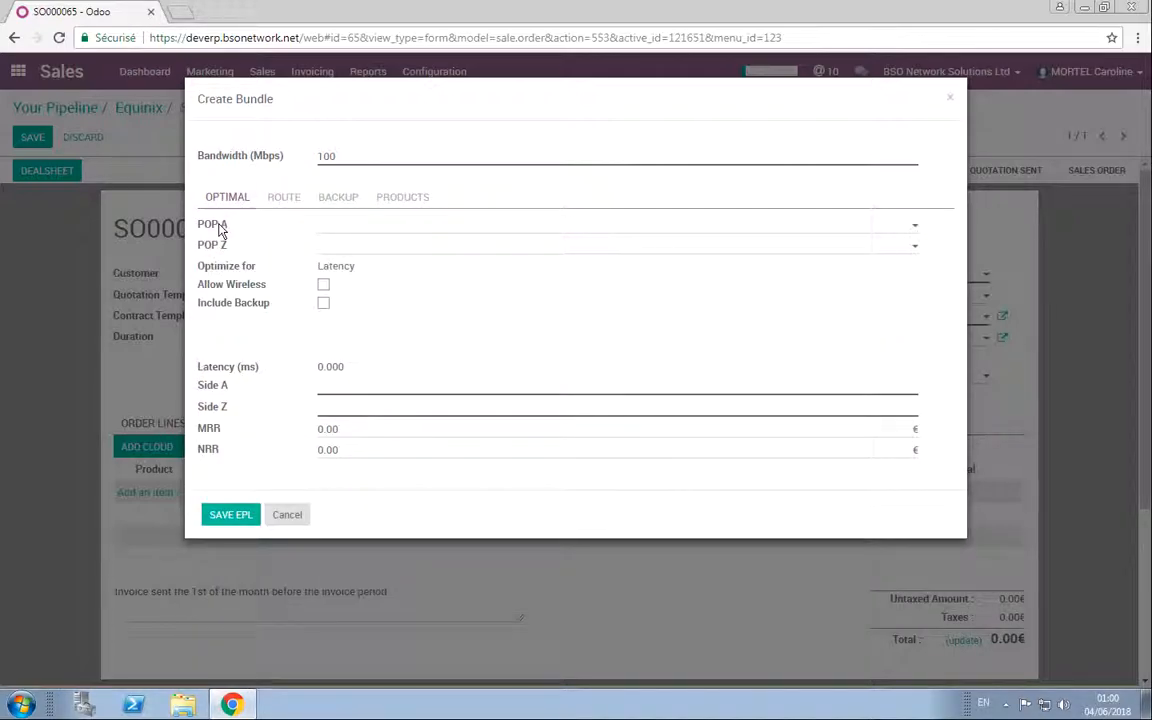
# Step: Set the bundle's POP A to AMS-TEL and its POP Z to BAS-ICE
pyautogui.click(368, 231)
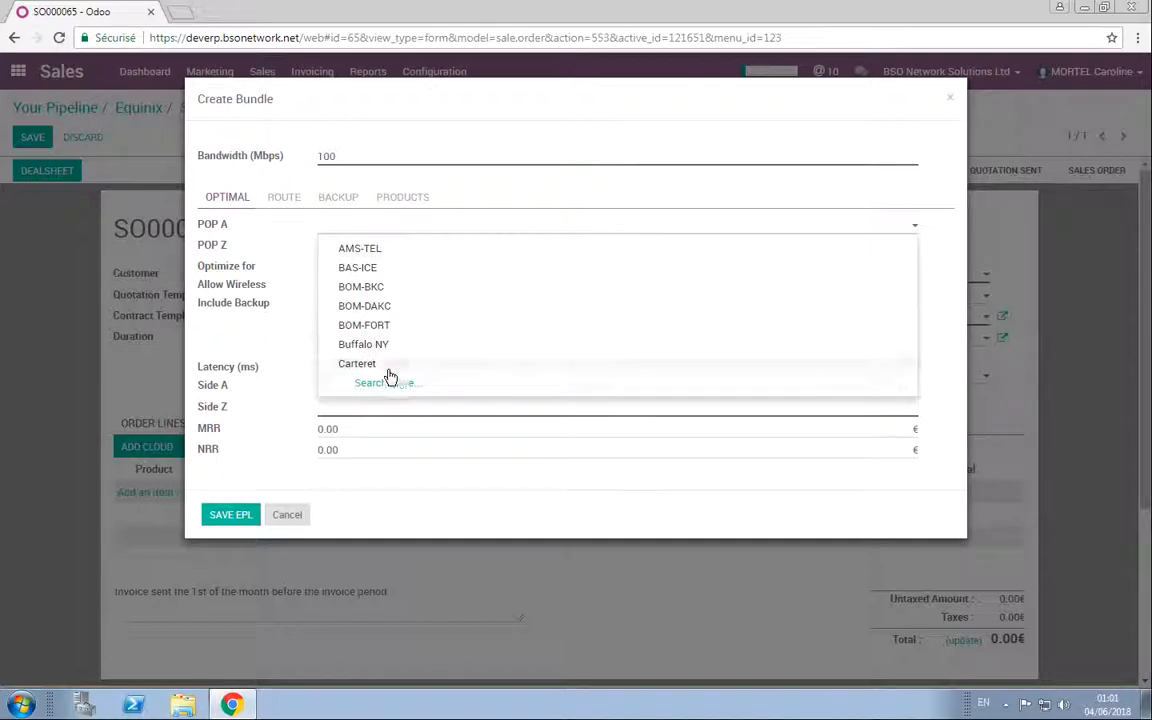
pyautogui.click(220, 213)
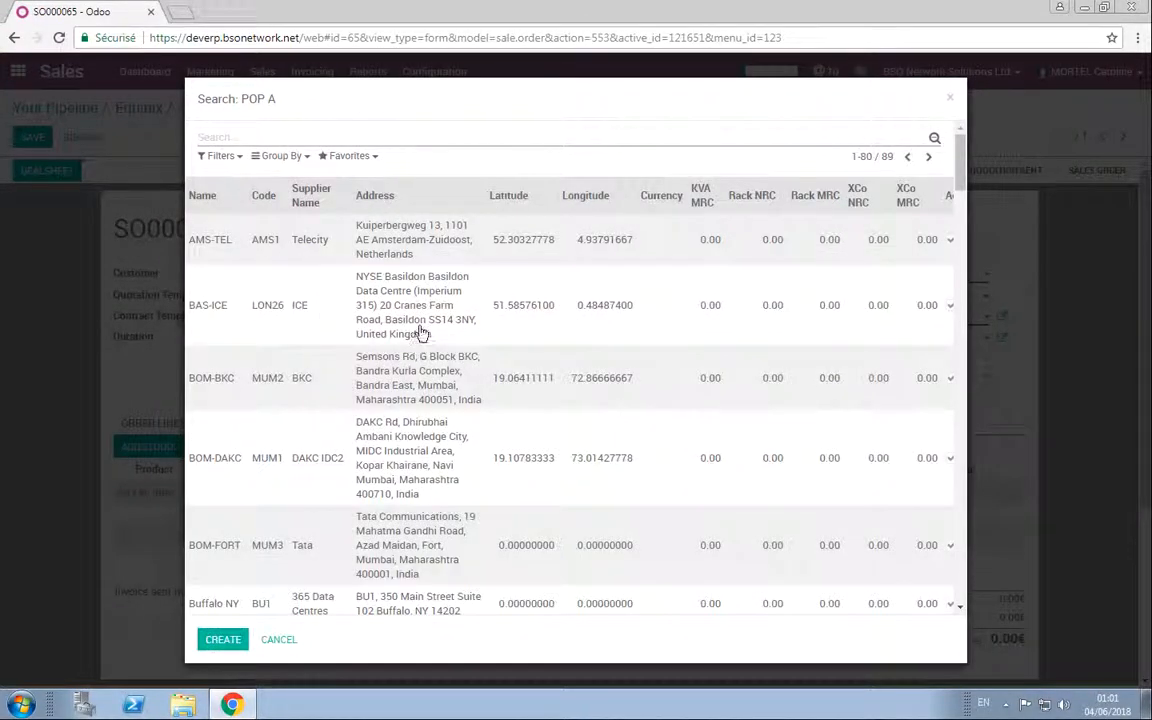
pyautogui.scroll(-10, 420, 333)
pyautogui.scroll(15, 420, 333)
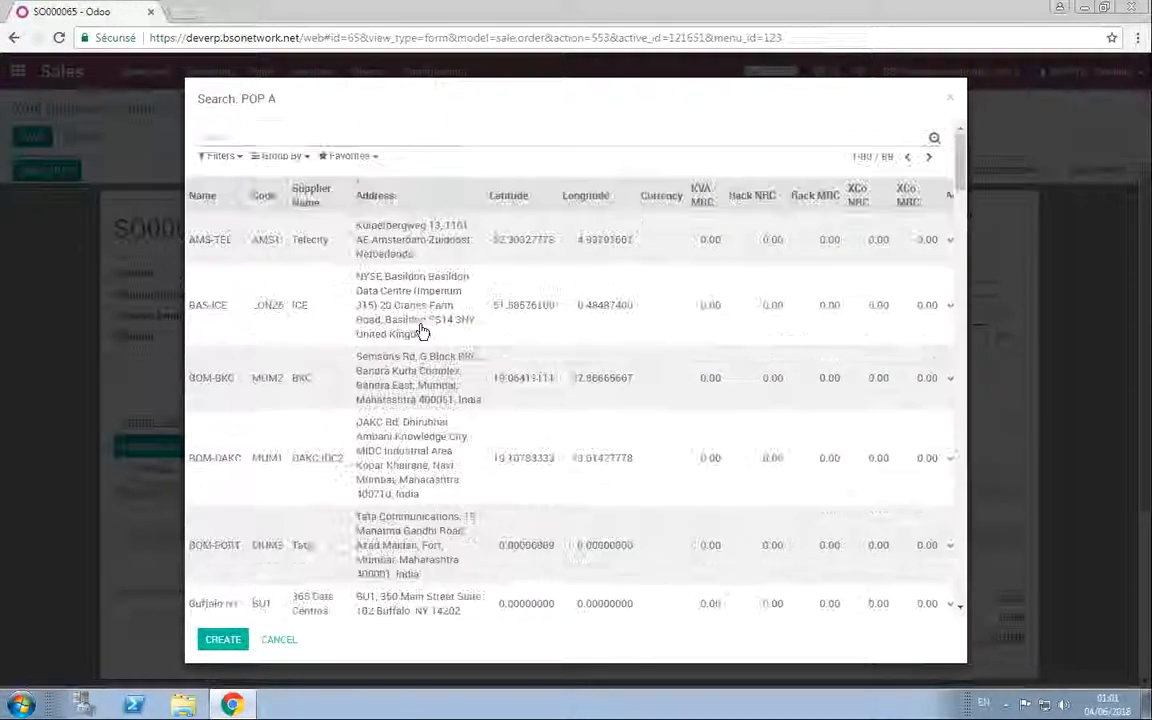
pyautogui.click(220, 243)
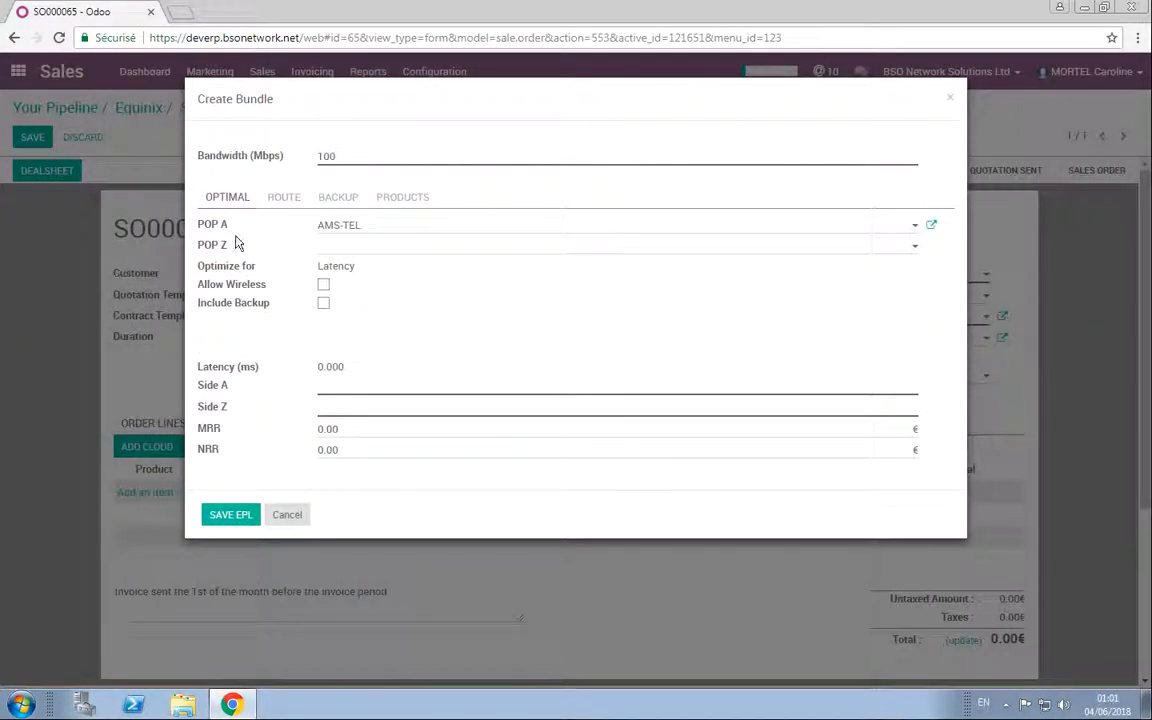
pyautogui.click(341, 249)
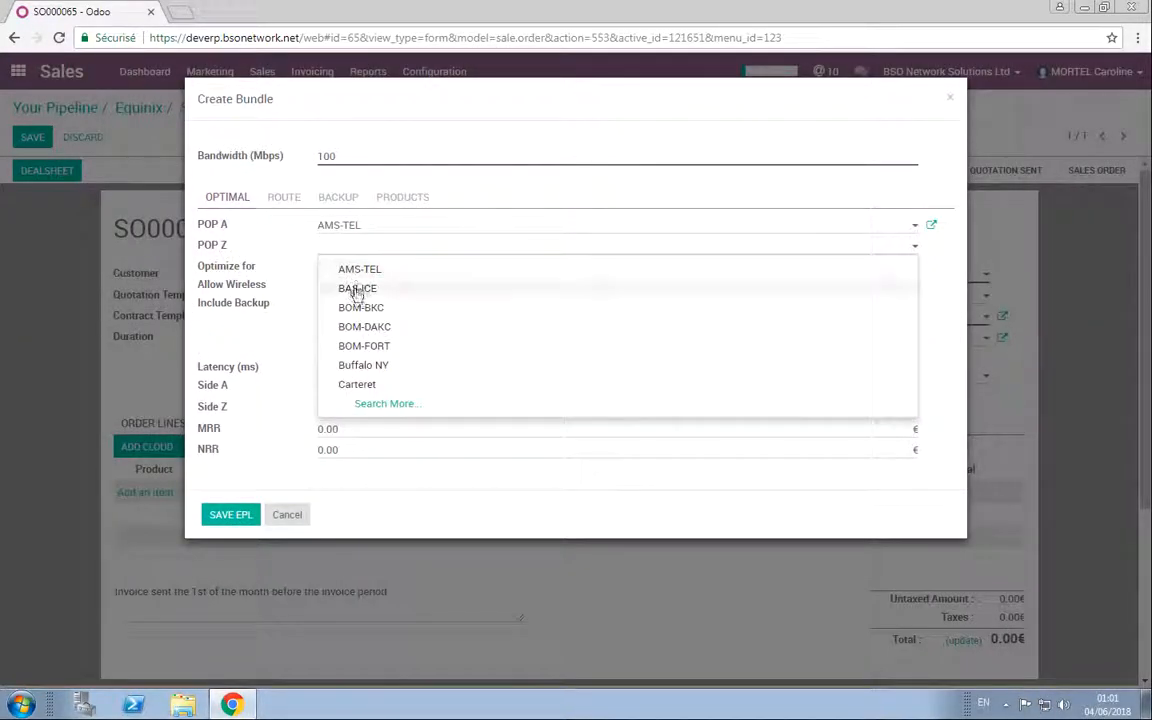
pyautogui.click(350, 289)
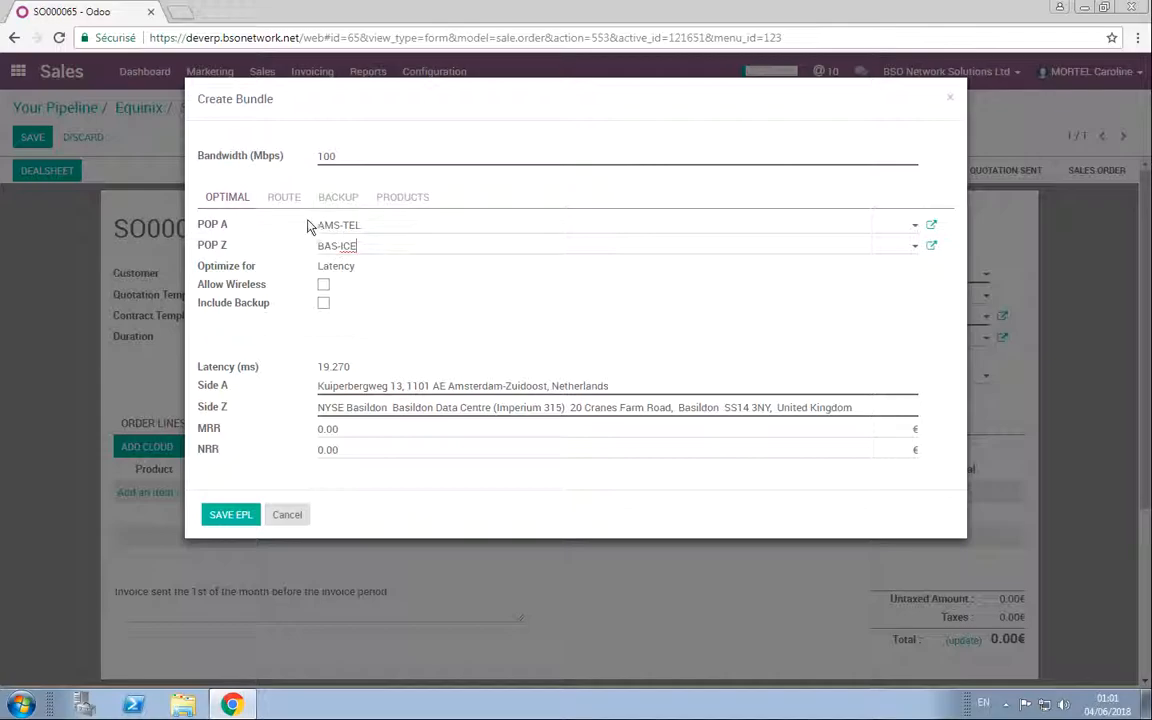
# Step: Allow wireless and include a backup for the bundle, and review its backup and route paths
pyautogui.click(323, 284)
pyautogui.click(324, 304)
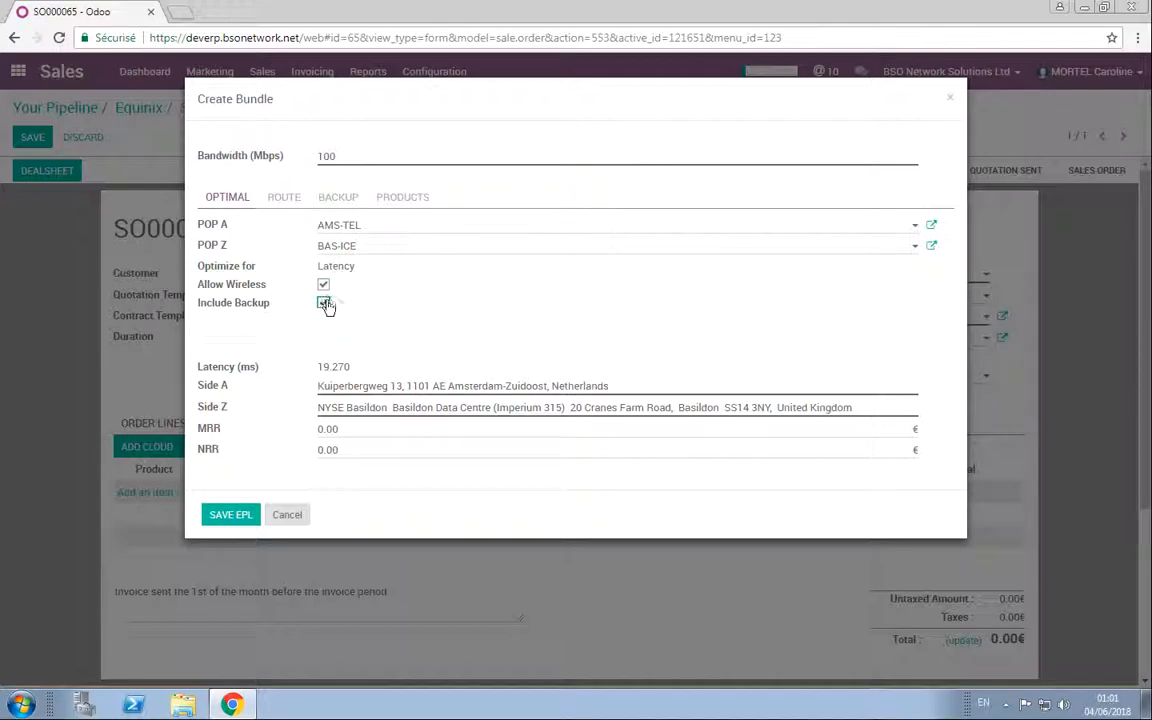
pyautogui.click(338, 200)
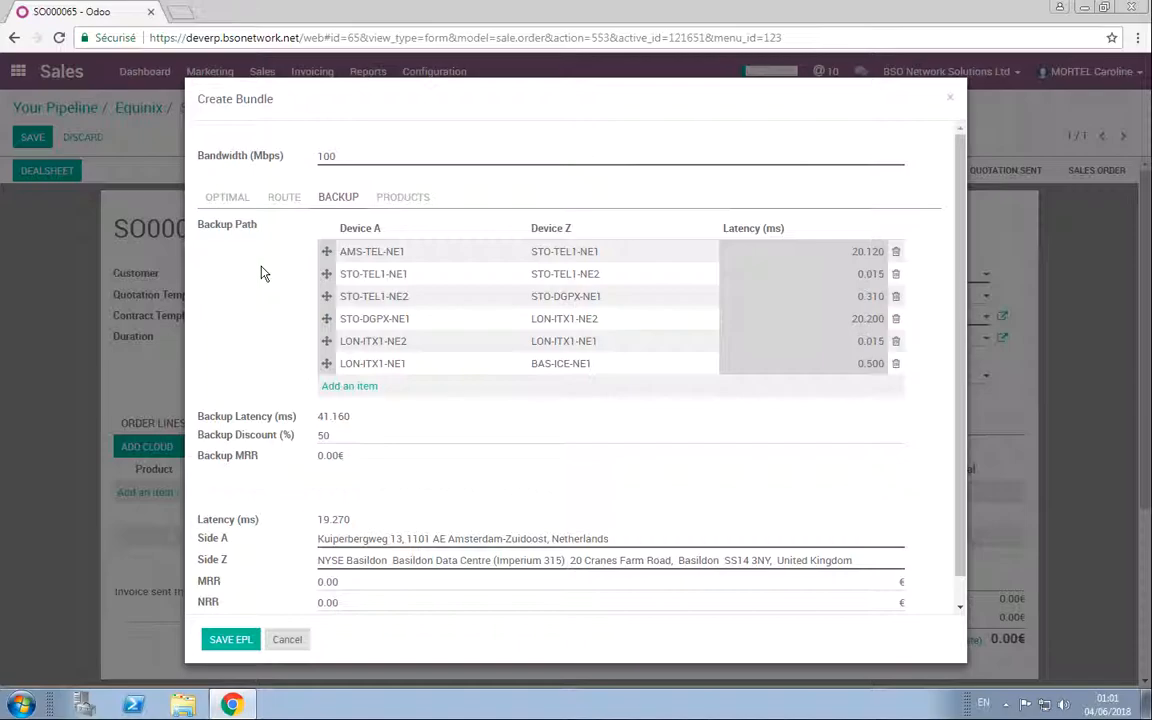
pyautogui.click(284, 199)
pyautogui.scroll(-1, 489, 322)
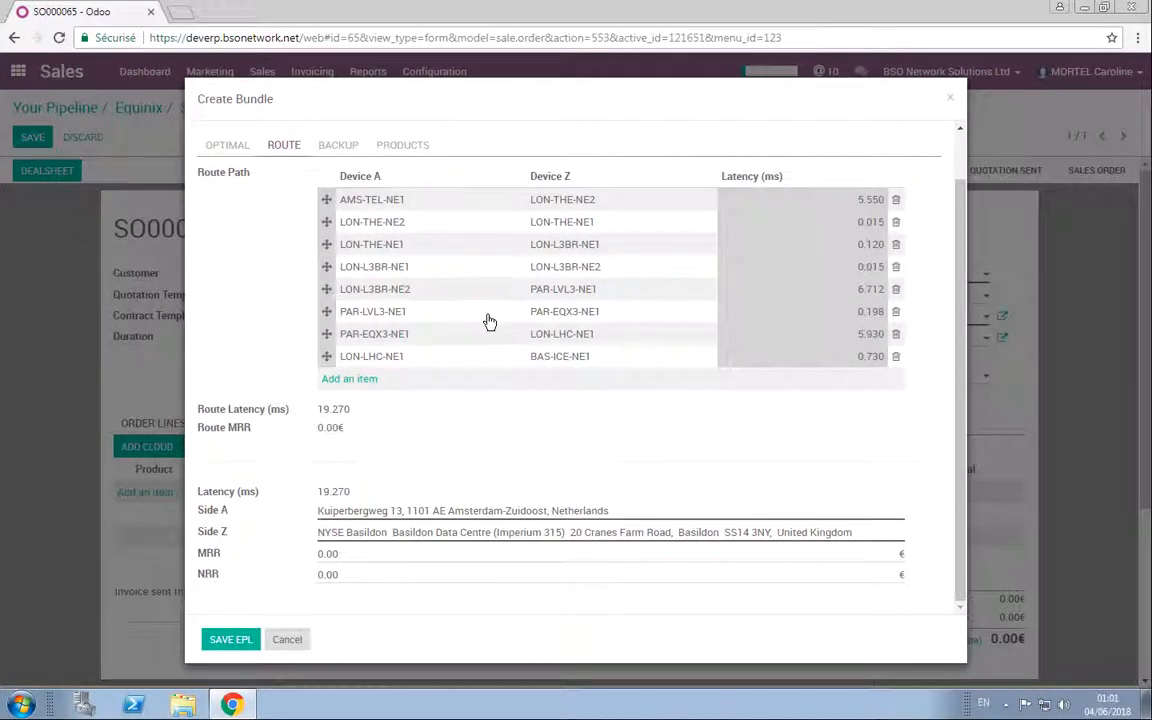
pyautogui.scroll(1, 489, 322)
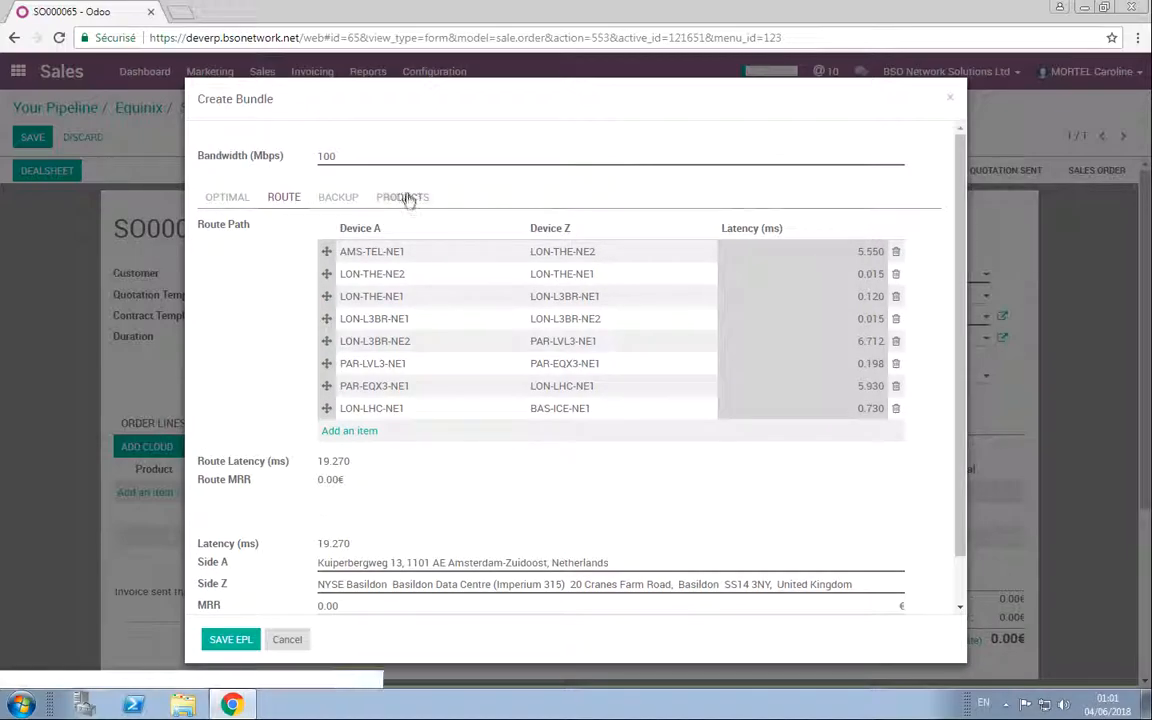
# Step: Set the Local Loop product's quantity to 2 in the bundle
pyautogui.click(405, 198)
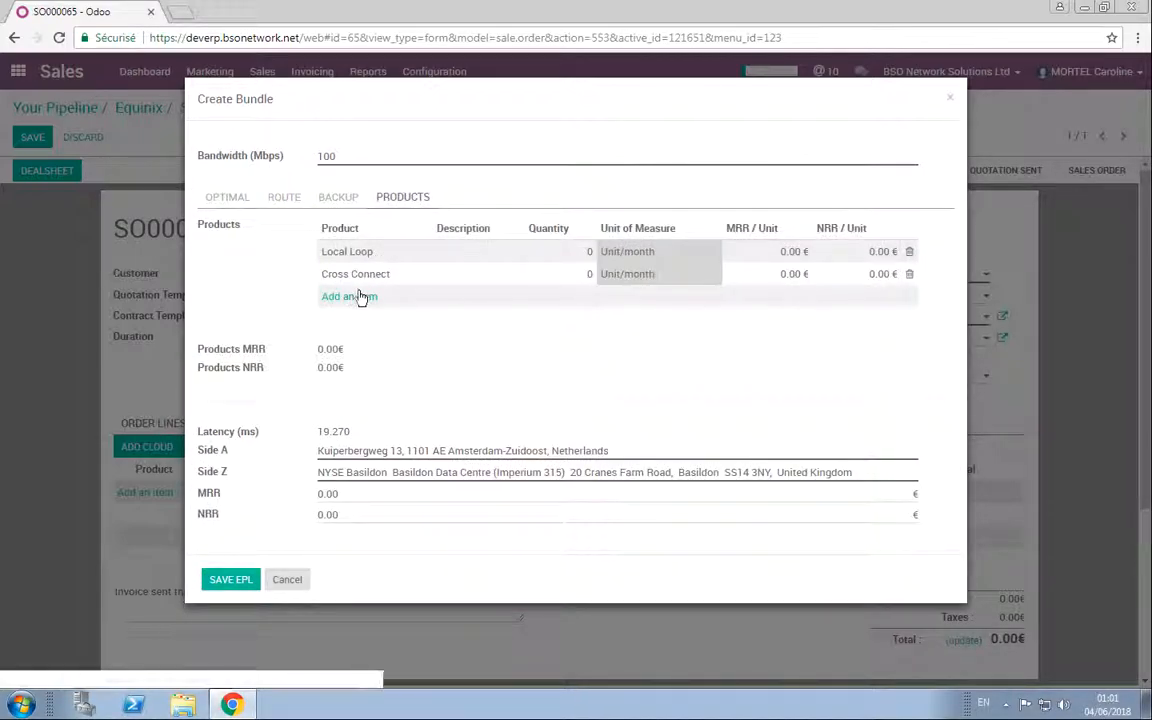
pyautogui.click(589, 251)
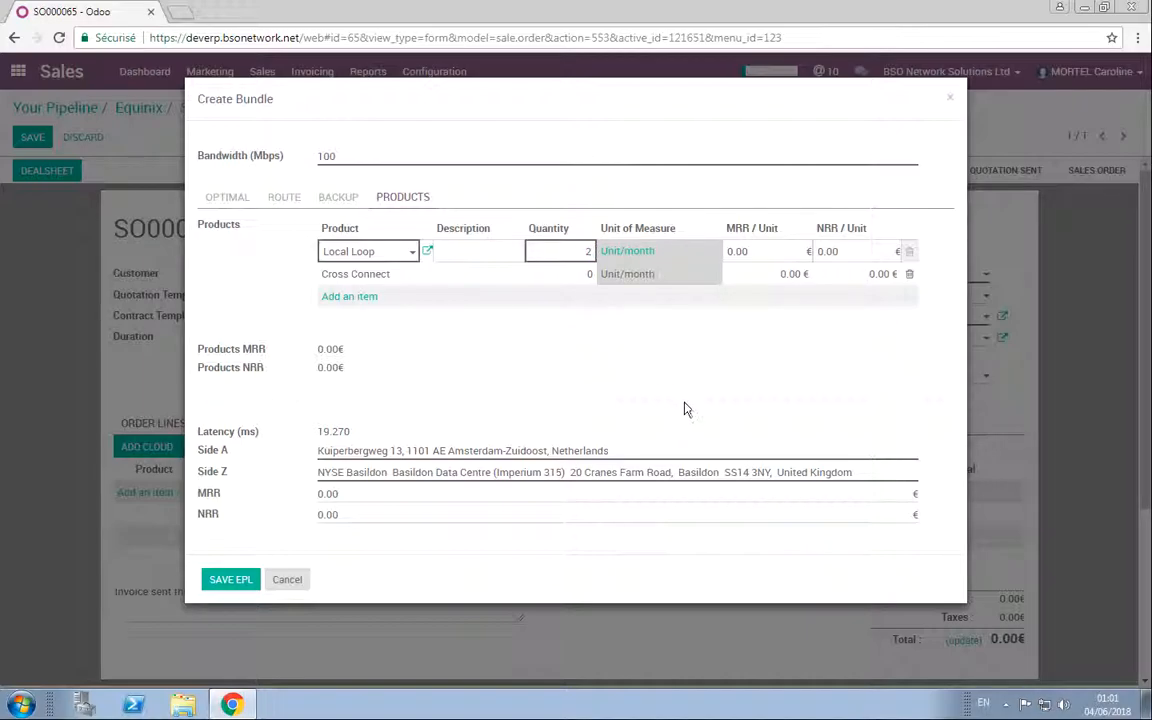
pyautogui.click(787, 251)
pyautogui.click(636, 320)
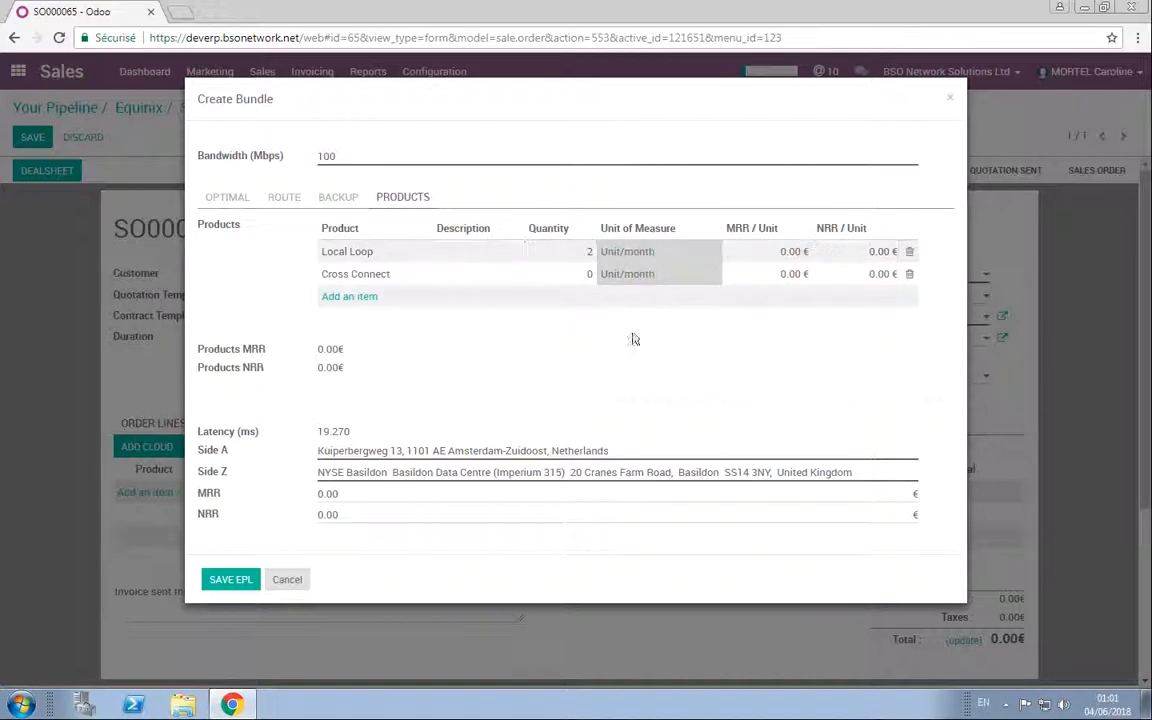
pyautogui.click(355, 298)
pyautogui.click(418, 300)
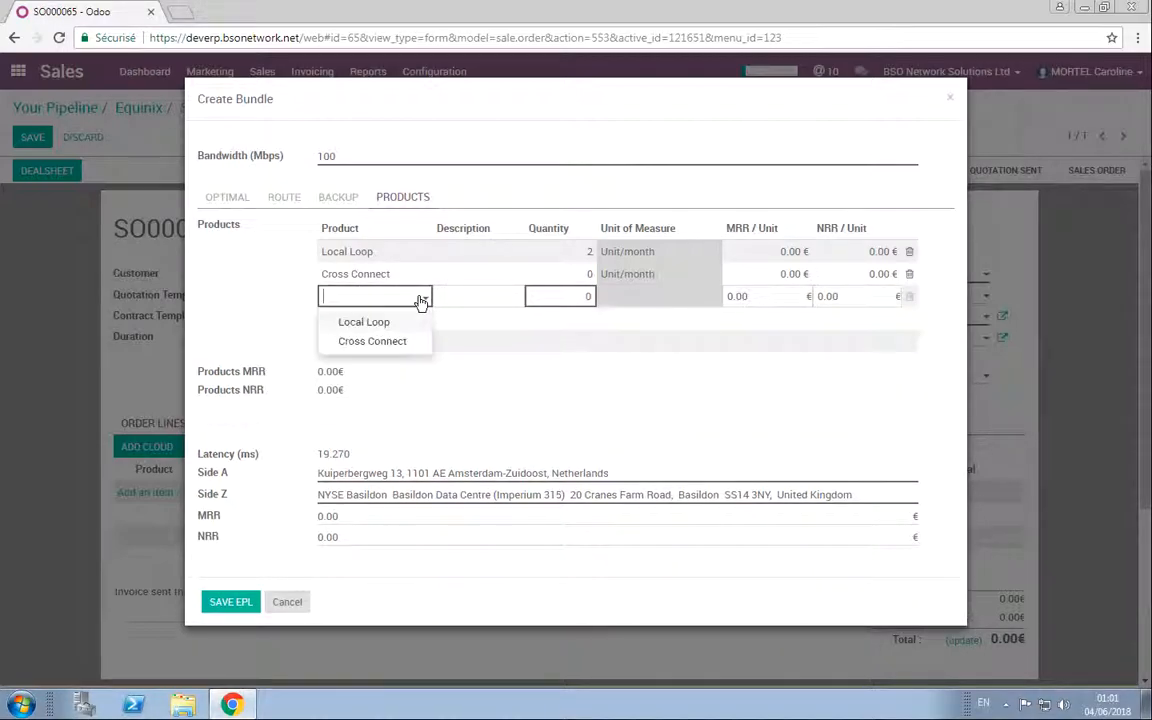
pyautogui.click(470, 345)
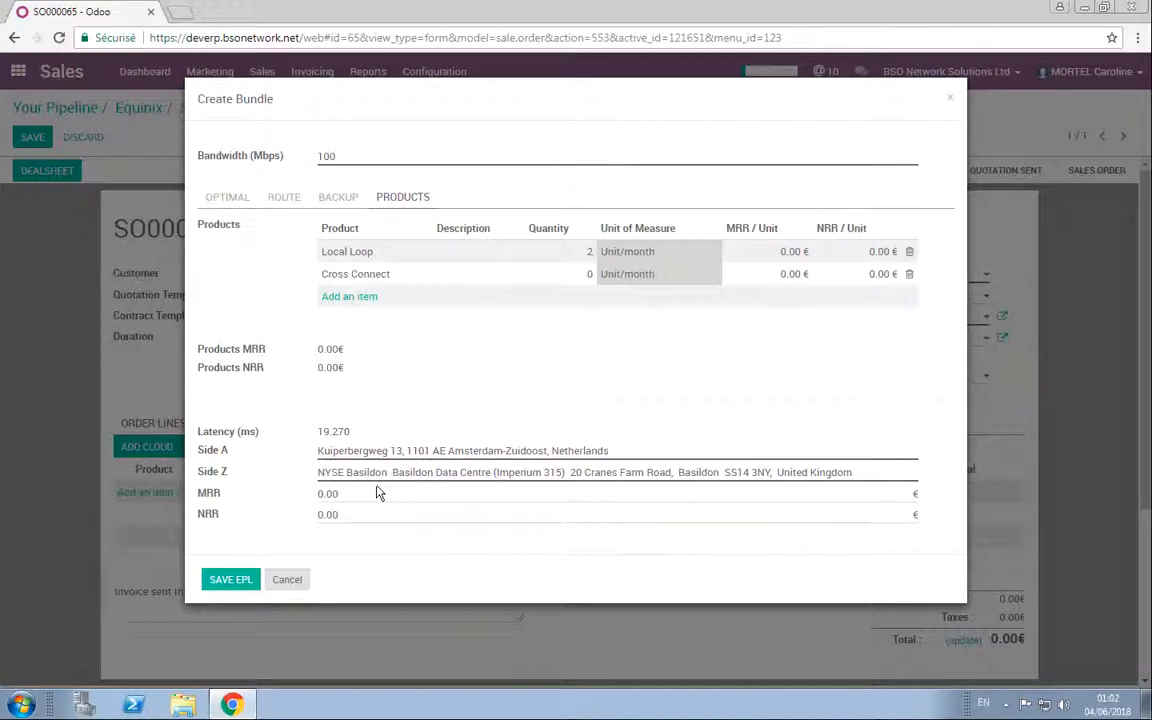
# Step: Try to save the network bundle without entering an MRR or NRR
pyautogui.click(232, 197)
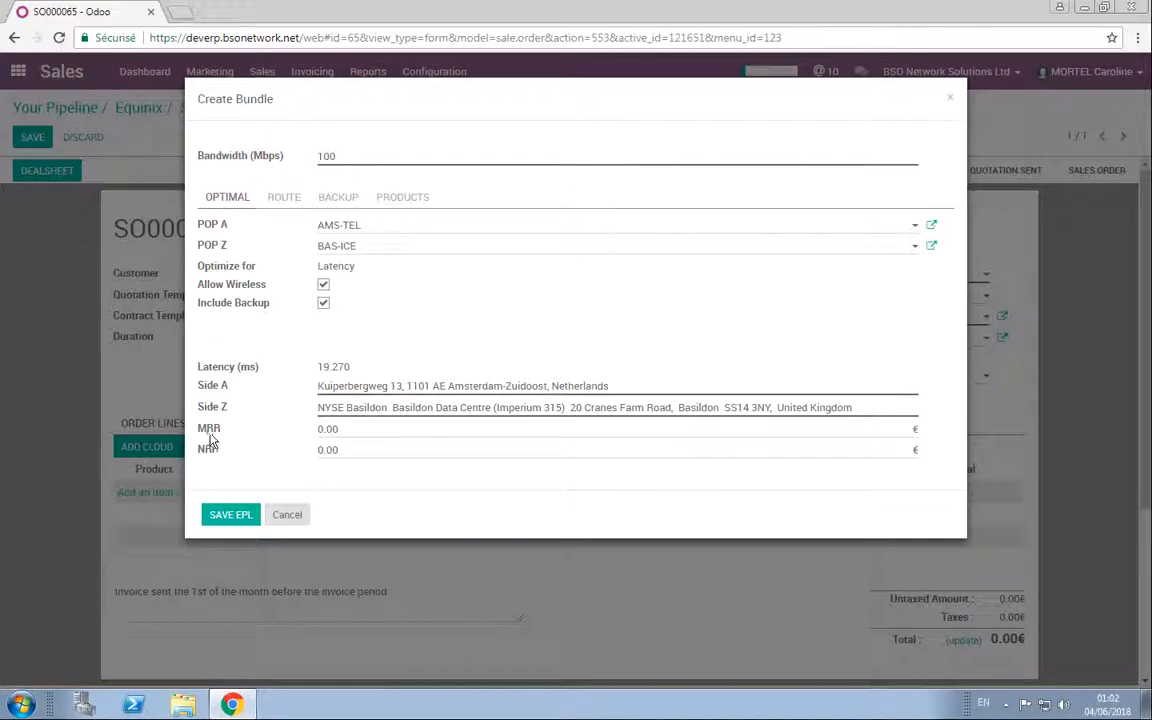
pyautogui.moveTo(210, 440)
pyautogui.click(222, 516)
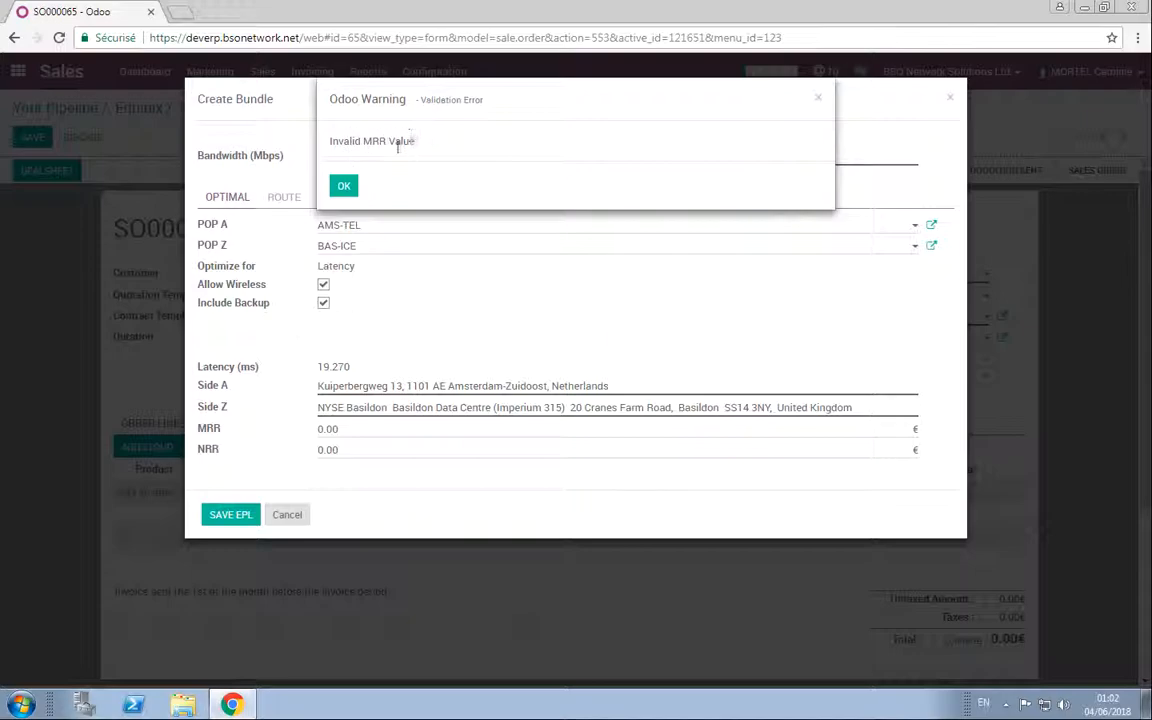
pyautogui.click(343, 186)
# Step: Set the bundle's MRR to 234 € and its NRR to 764 €, and save the bundle to the quotation
pyautogui.doubleClick(342, 430)
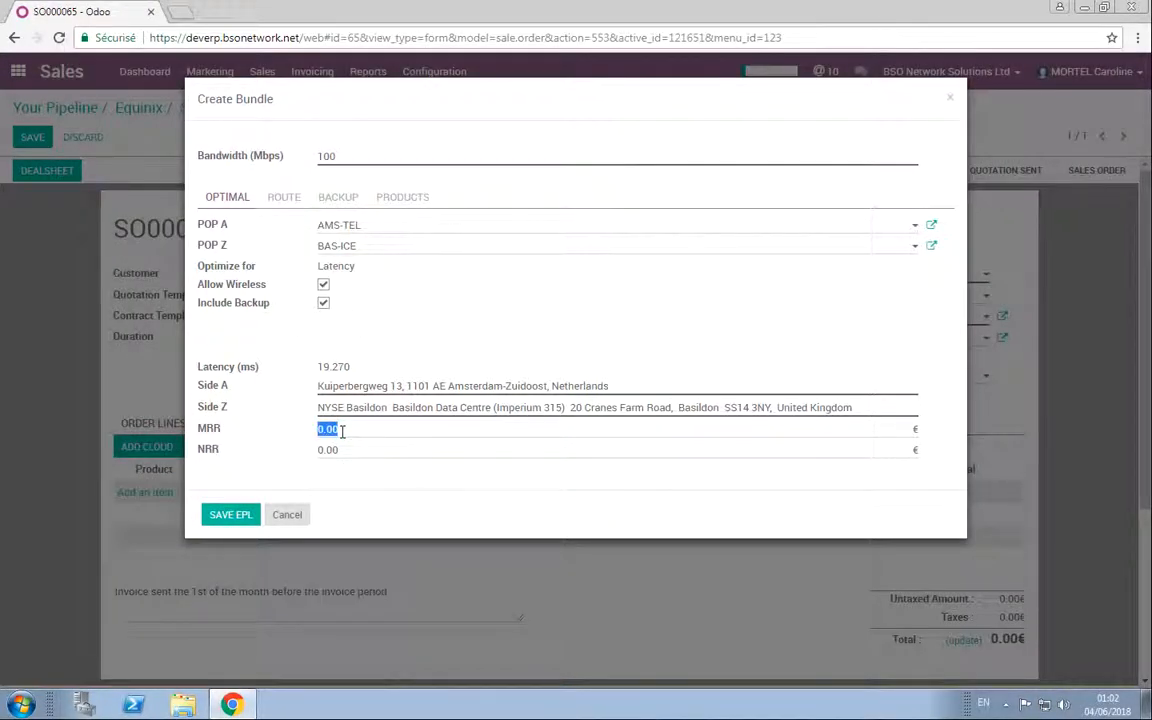
pyautogui.write('234')
pyautogui.doubleClick(357, 449)
pyautogui.write('764')
pyautogui.click(240, 517)
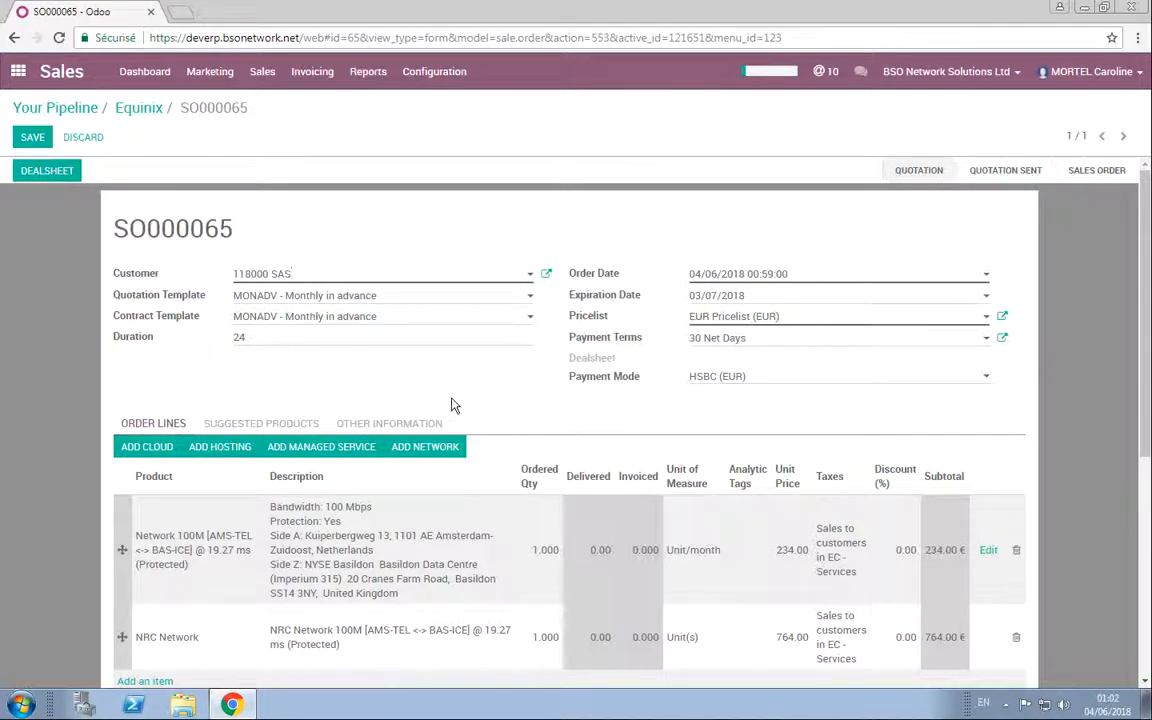
# Step: Review the quotation's network order lines and totals, and save the quotation
pyautogui.scroll(-2, 451, 404)
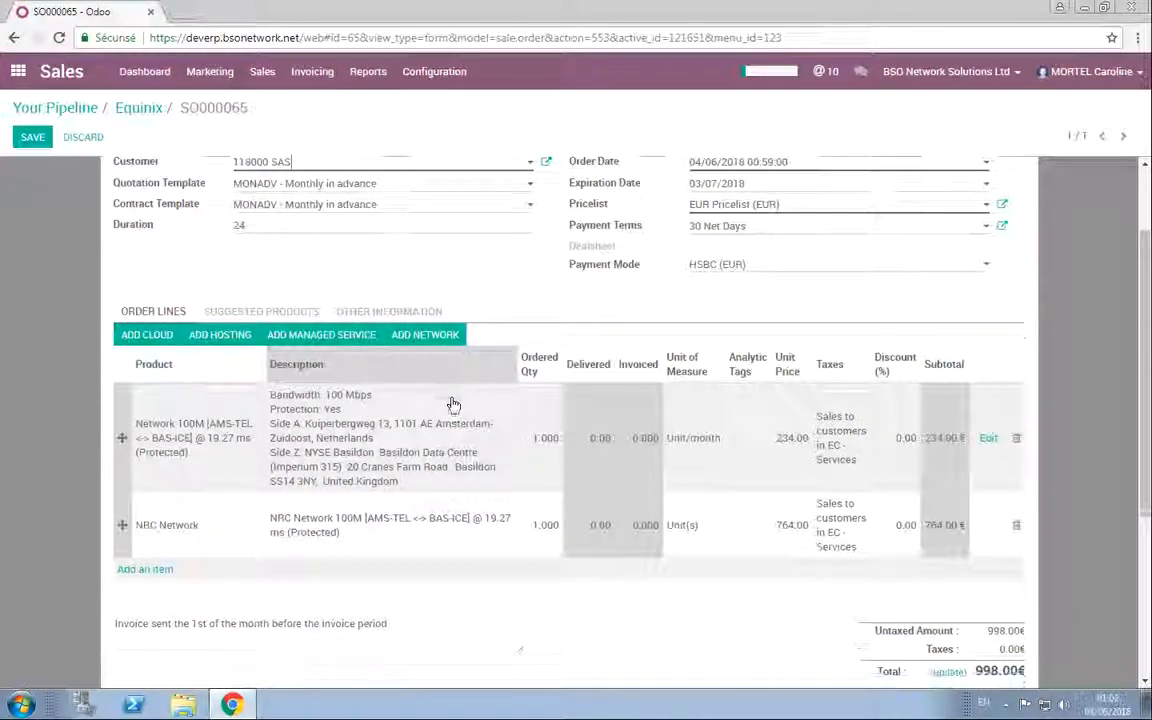
pyautogui.scroll(-1, 451, 404)
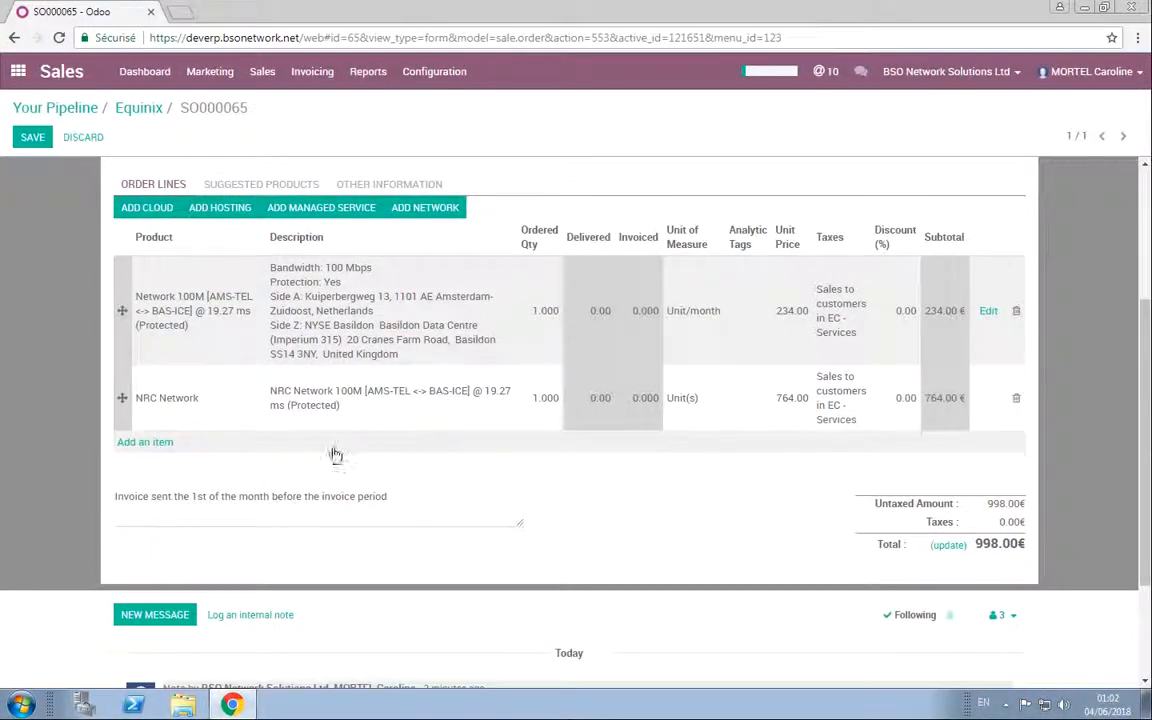
pyautogui.scroll(1, 316, 460)
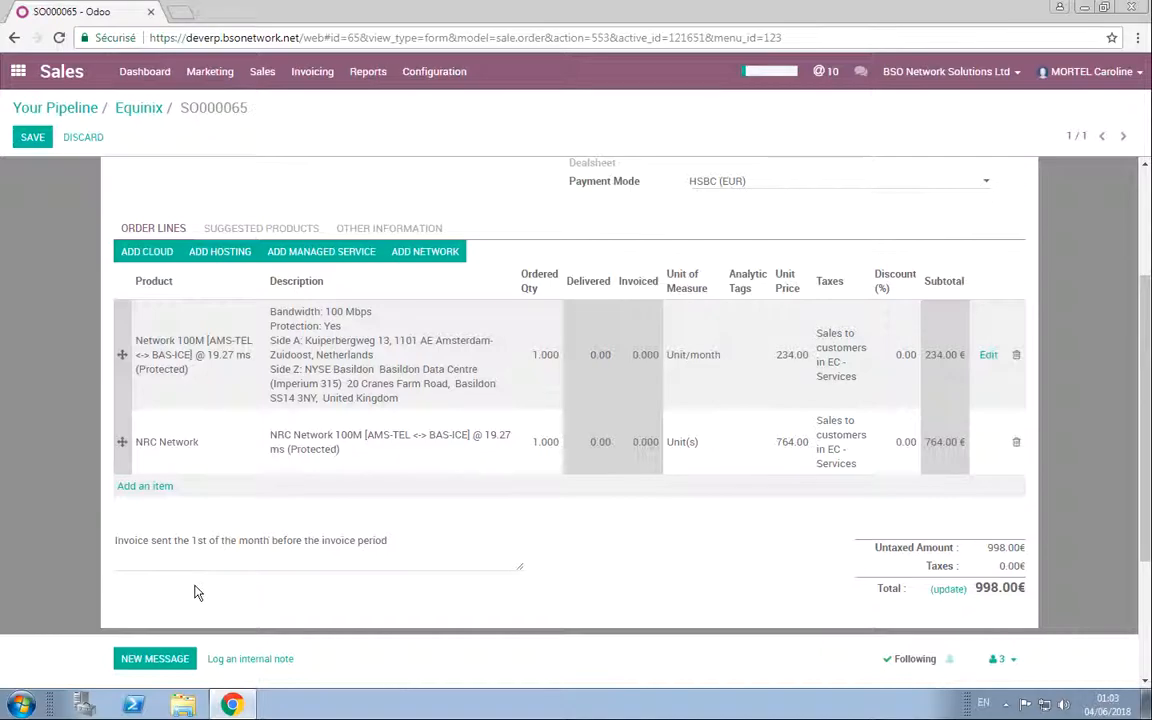
pyautogui.click(33, 137)
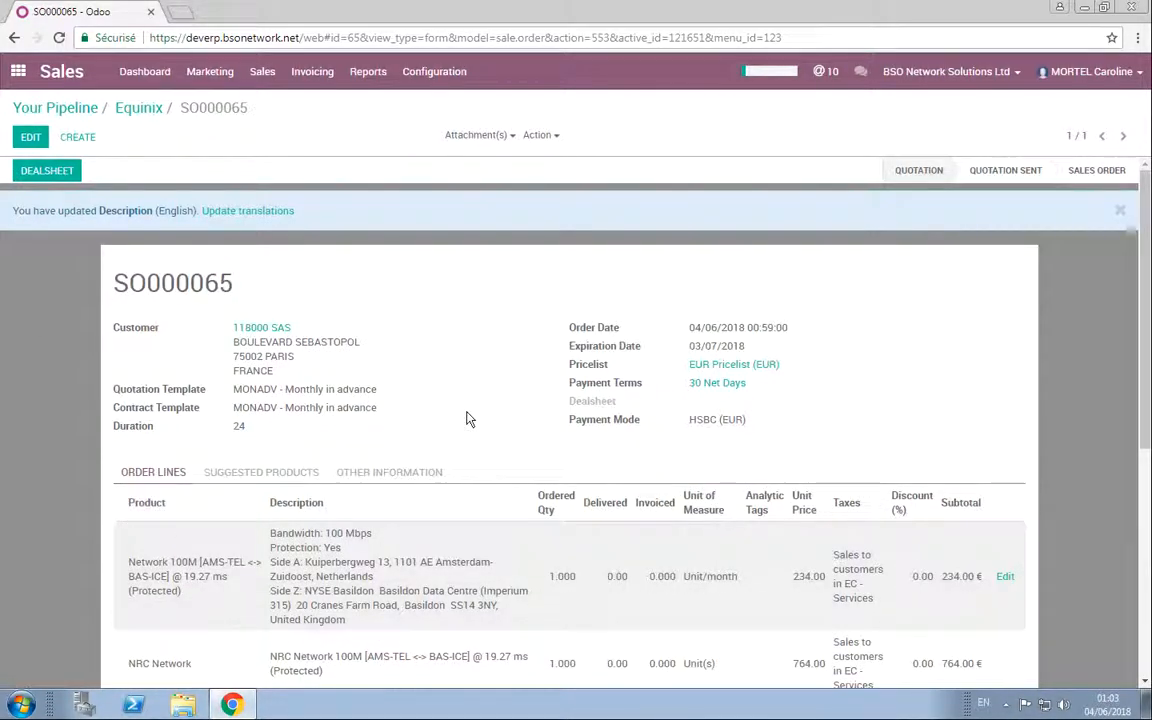
pyautogui.scroll(-2, 466, 418)
pyautogui.scroll(-3, 466, 418)
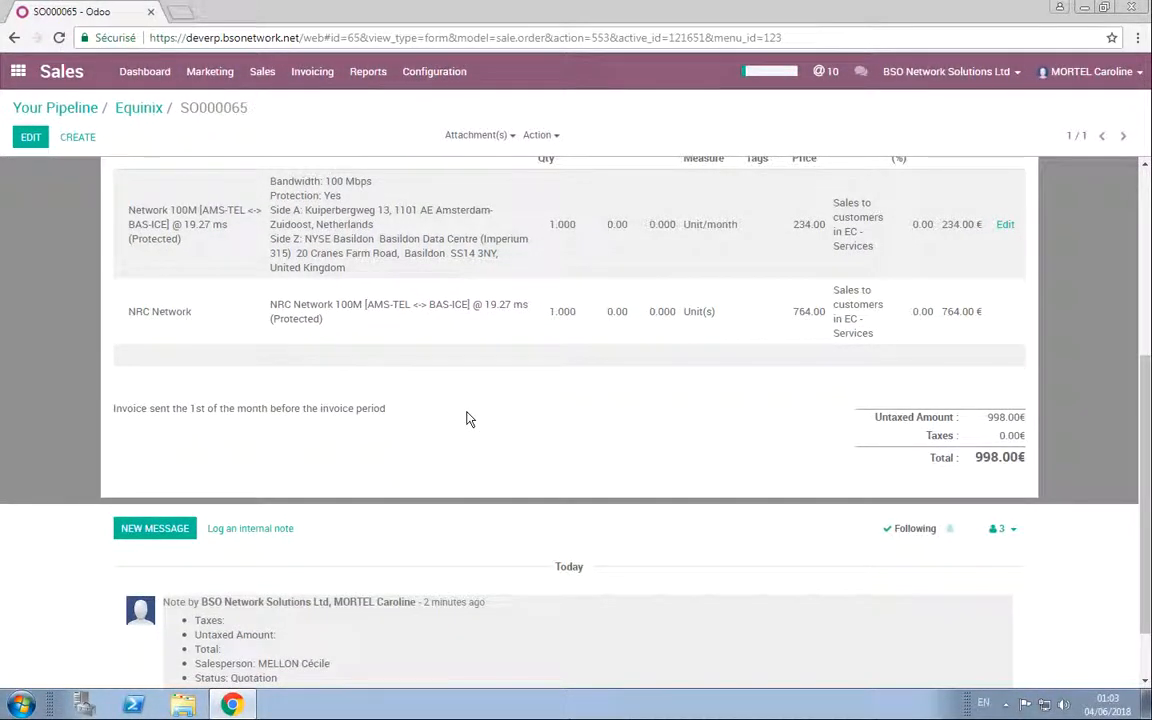
pyautogui.scroll(5, 466, 418)
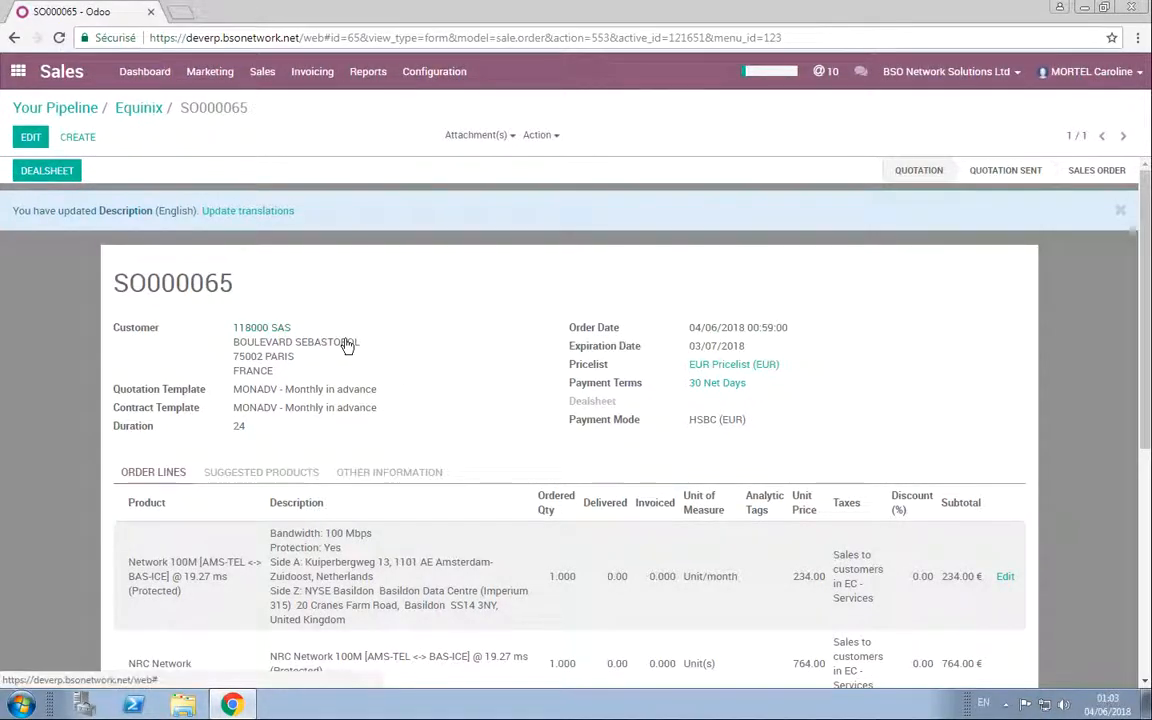
pyautogui.click(483, 135)
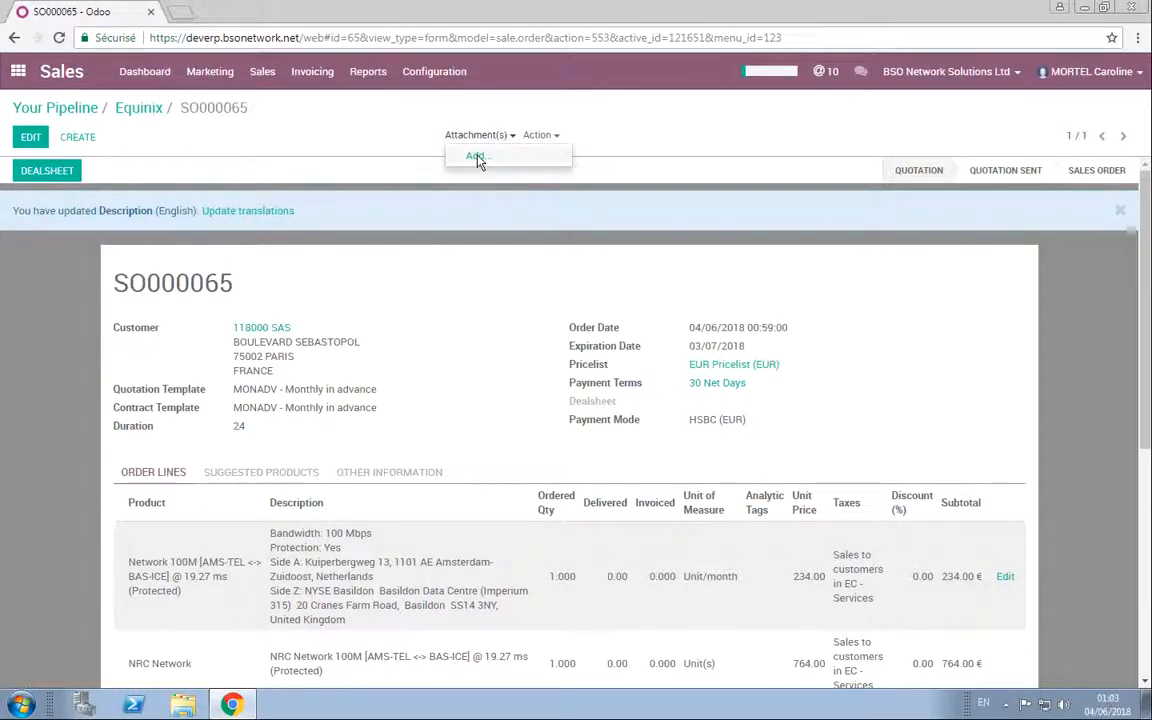
pyautogui.click(557, 136)
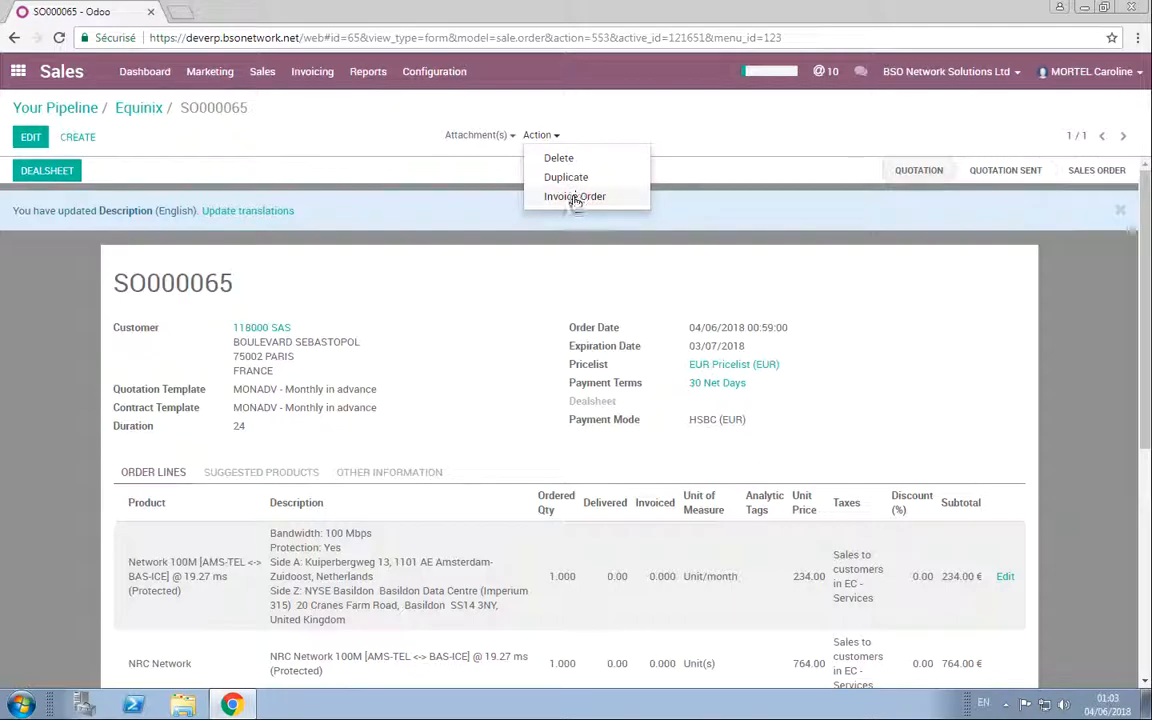
pyautogui.click(32, 309)
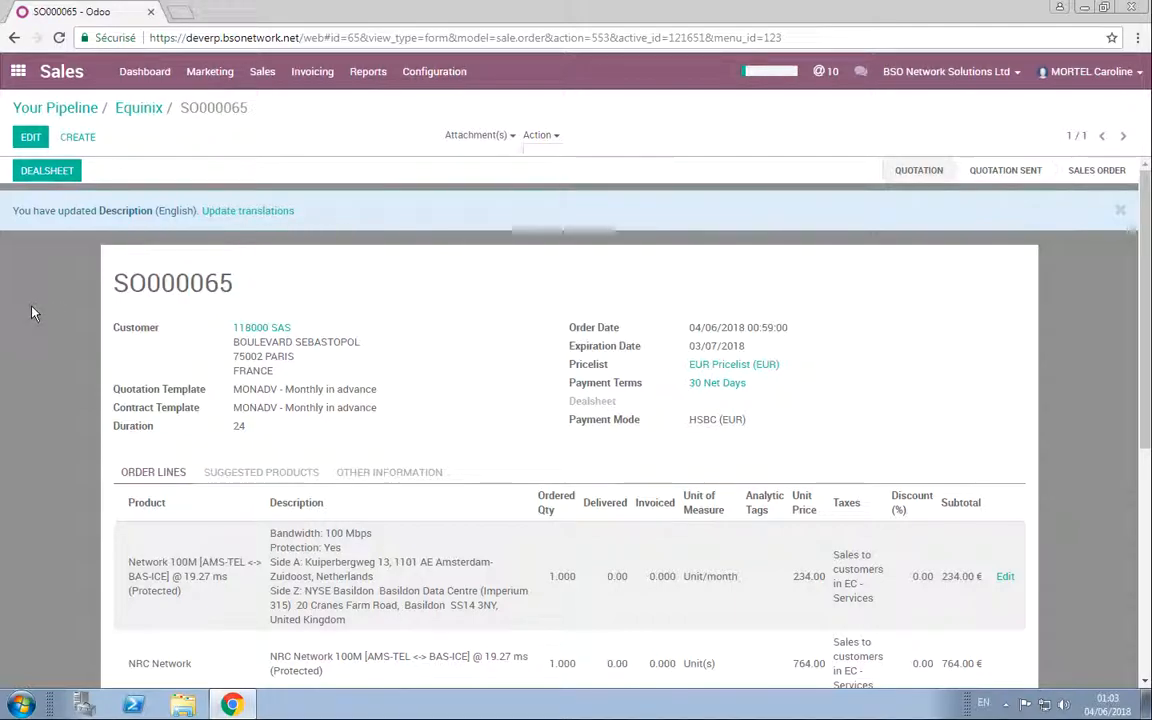
# Step: Generate the dealsheet for the quotation and review its MRC lines, NRC lines and cost, revenue and margin summary
pyautogui.click(50, 173)
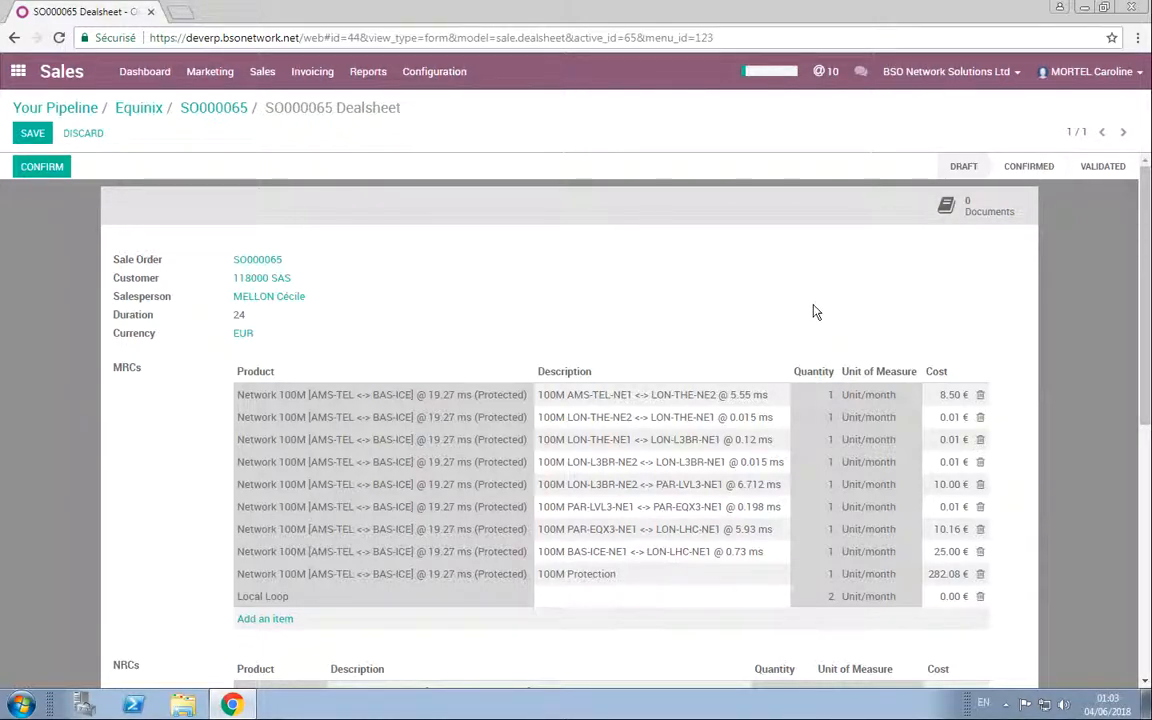
pyautogui.scroll(-4, 815, 312)
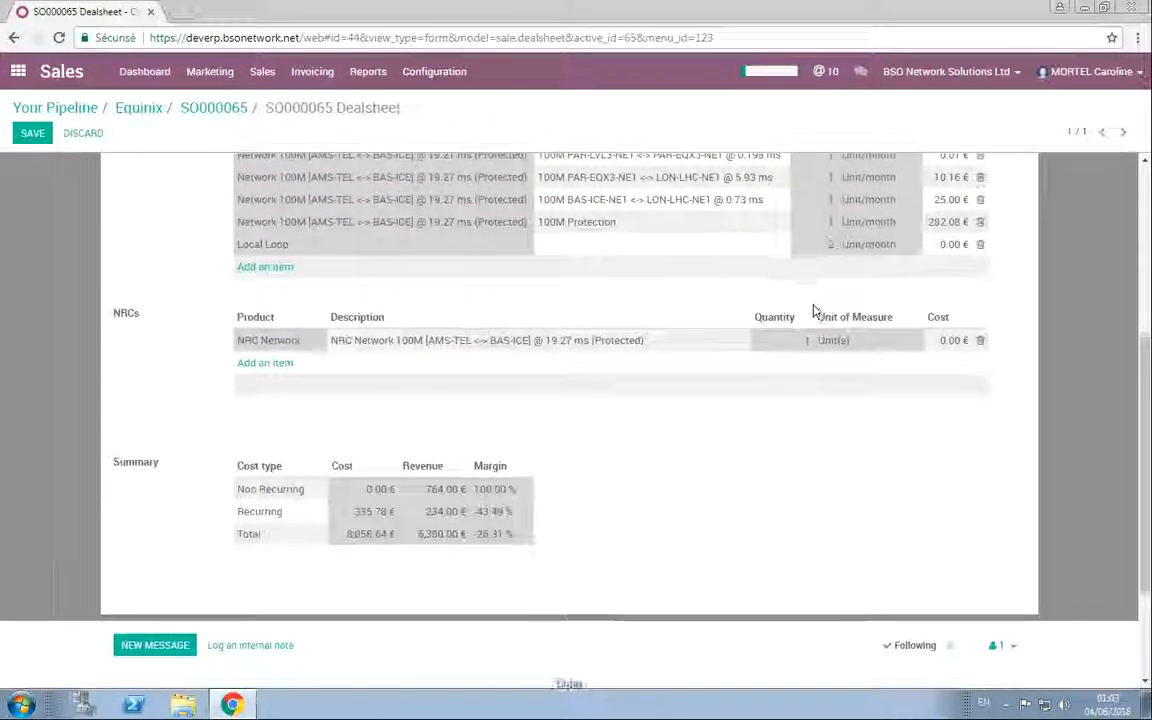
pyautogui.scroll(3, 815, 312)
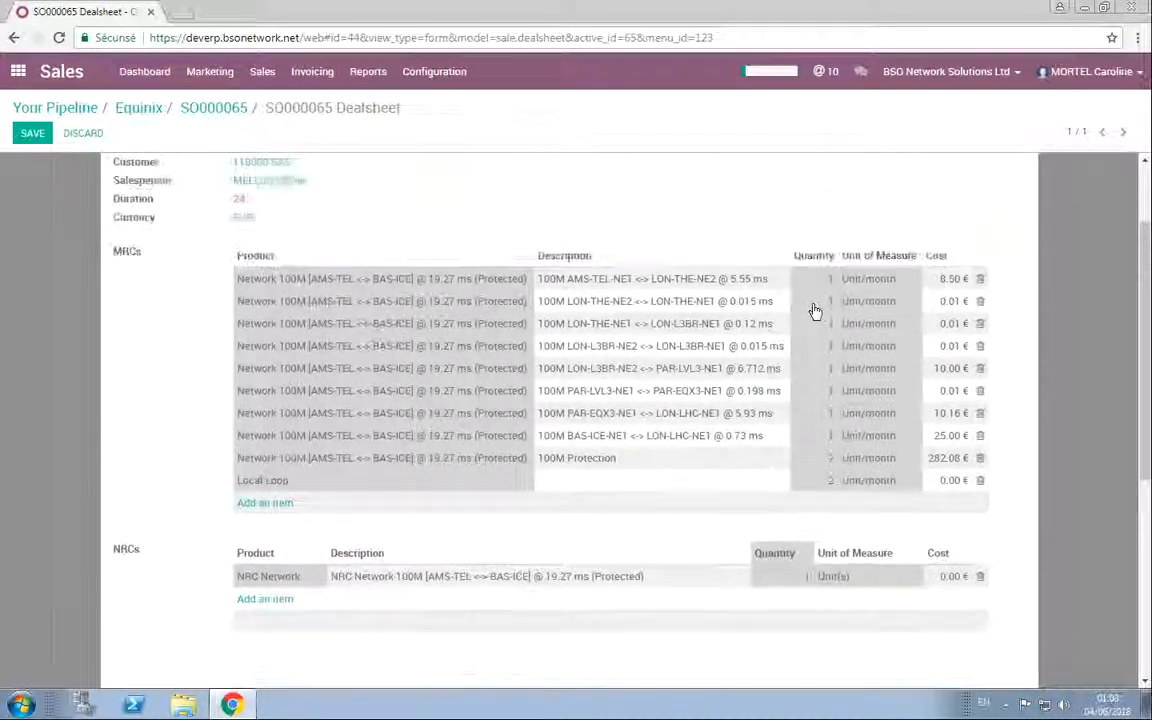
pyautogui.click(950, 361)
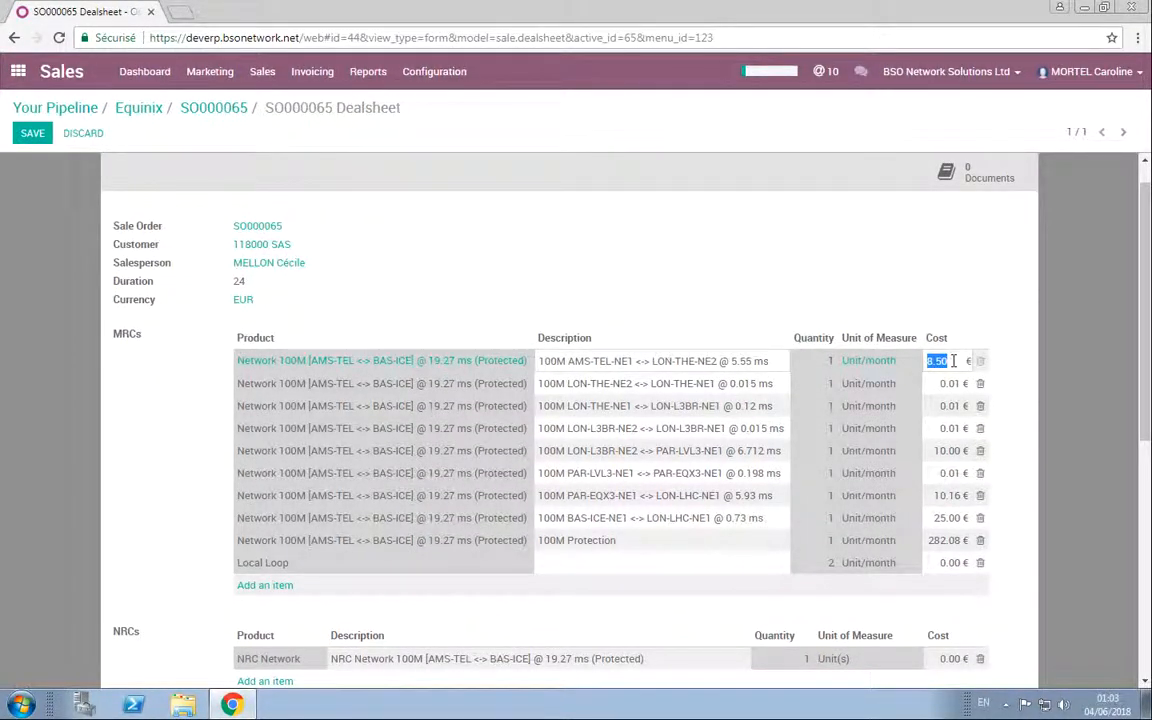
pyautogui.click(1017, 352)
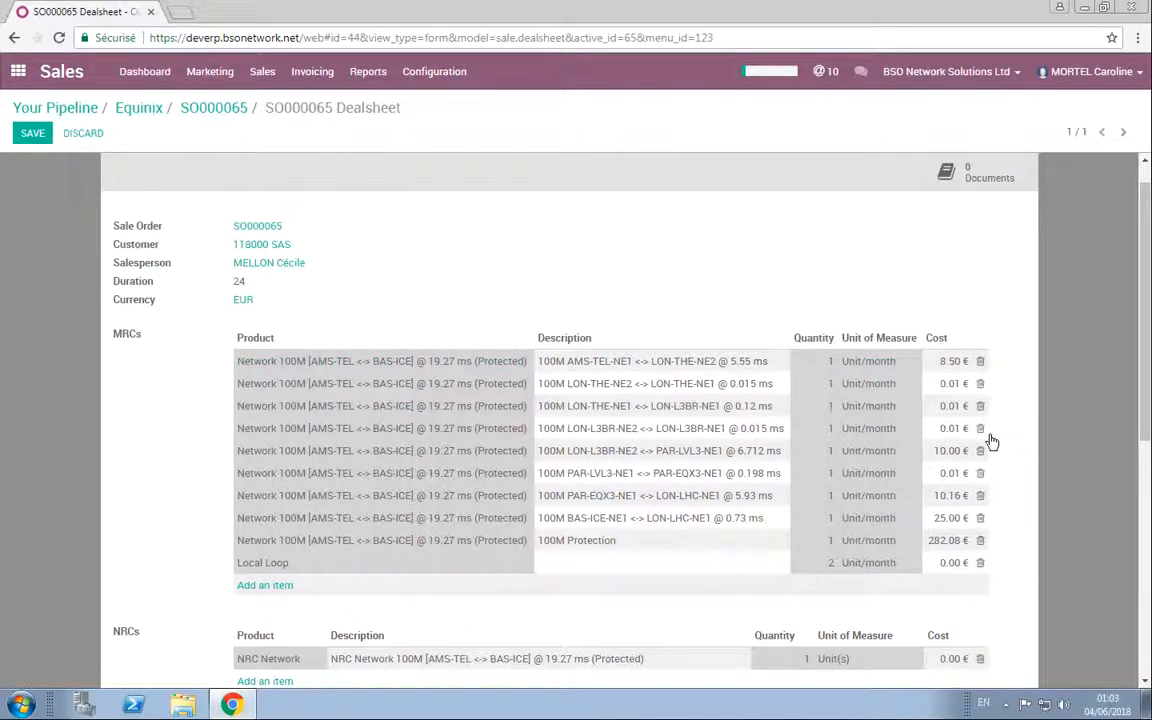
pyautogui.scroll(-3, 990, 440)
pyautogui.scroll(-2, 694, 525)
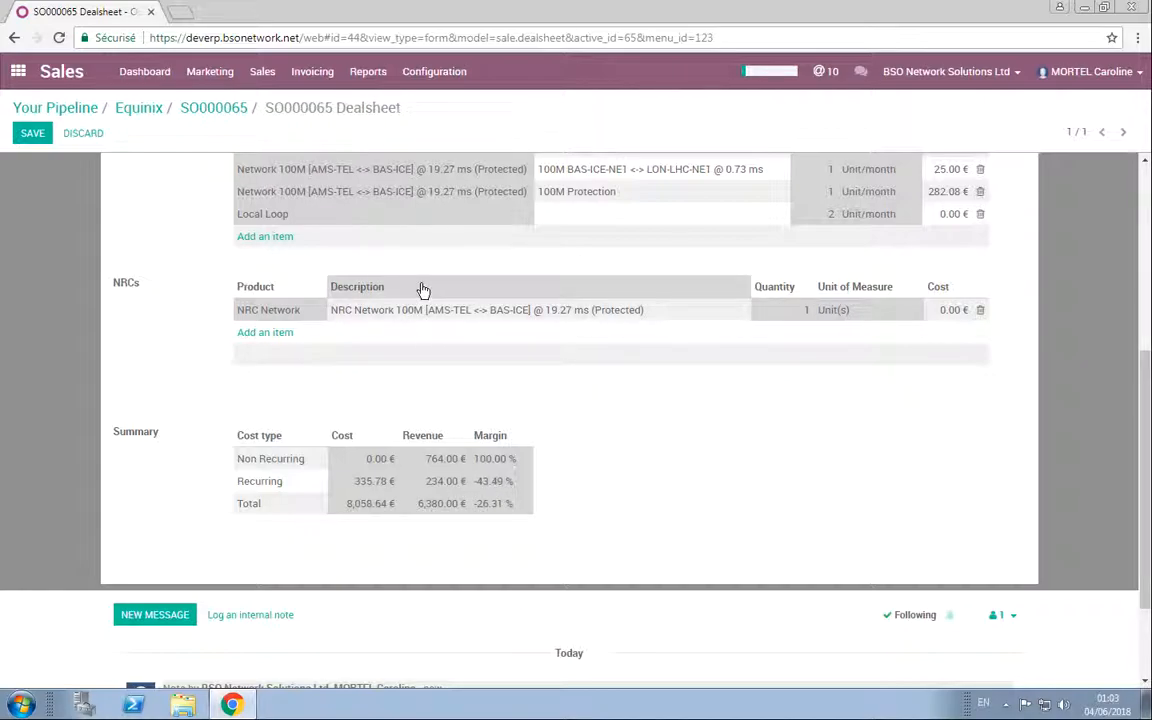
pyautogui.scroll(2, 423, 289)
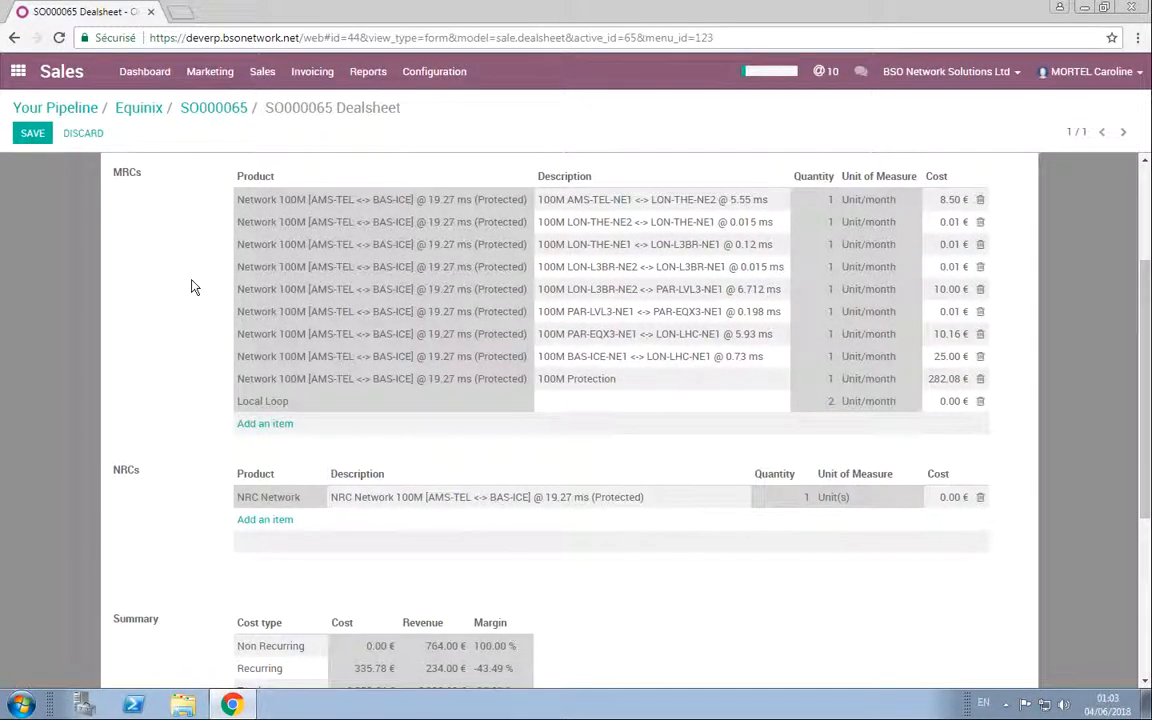
pyautogui.scroll(-1, 193, 288)
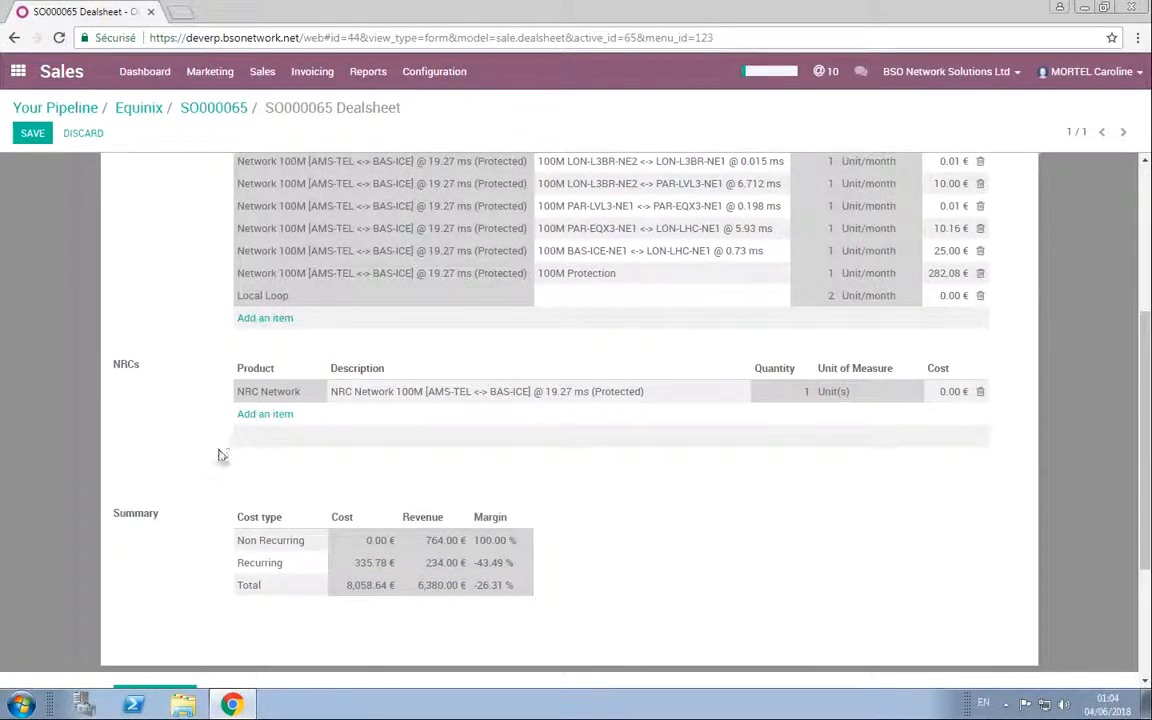
pyautogui.scroll(3, 222, 455)
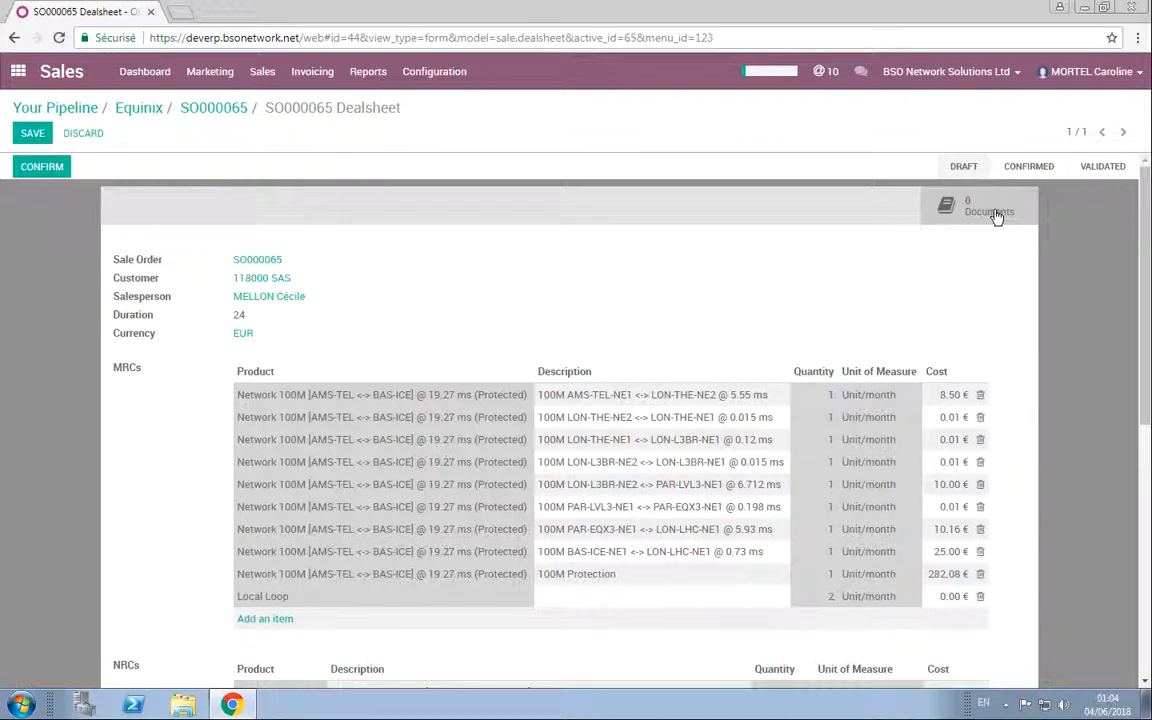
# Step: Confirm the dealsheet with Administrator as its reviewer
pyautogui.click(47, 168)
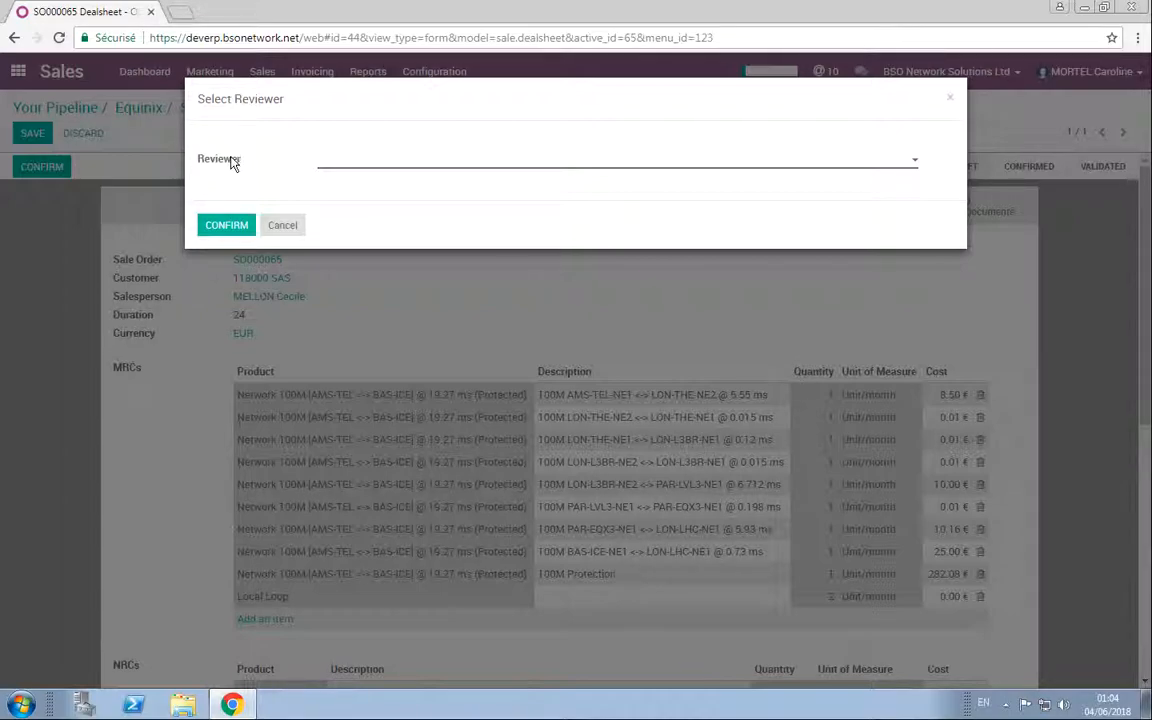
pyautogui.click(350, 164)
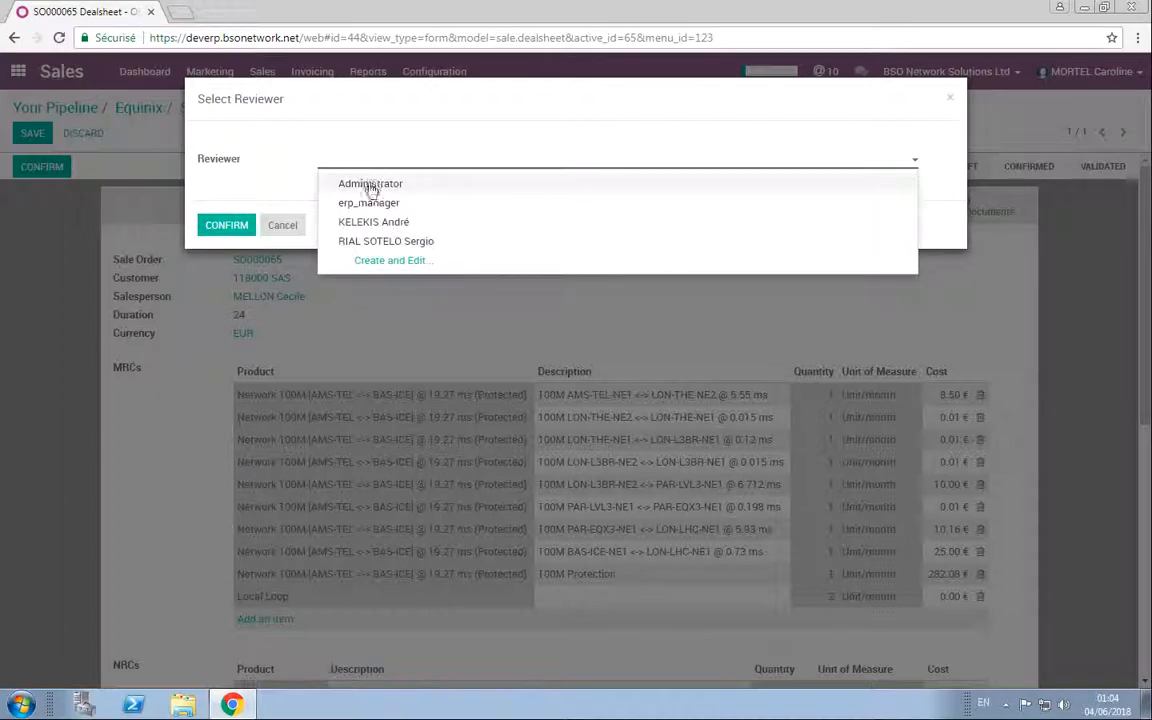
pyautogui.click(378, 260)
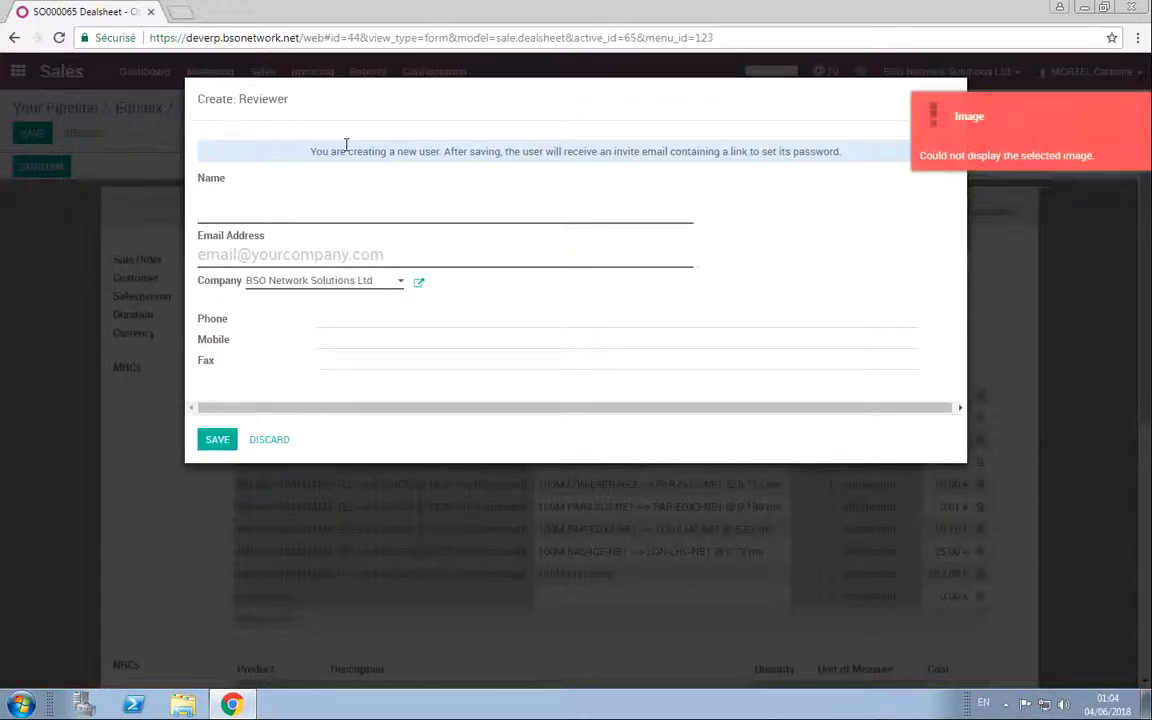
pyautogui.click(268, 439)
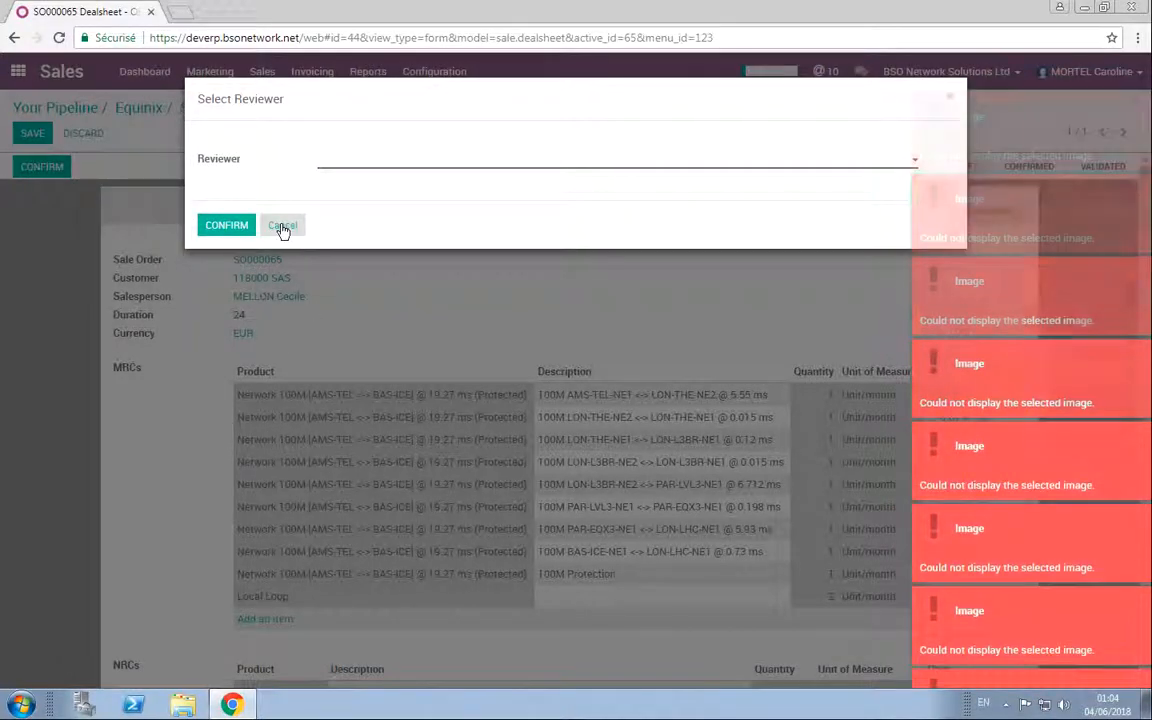
pyautogui.click(368, 163)
pyautogui.click(367, 185)
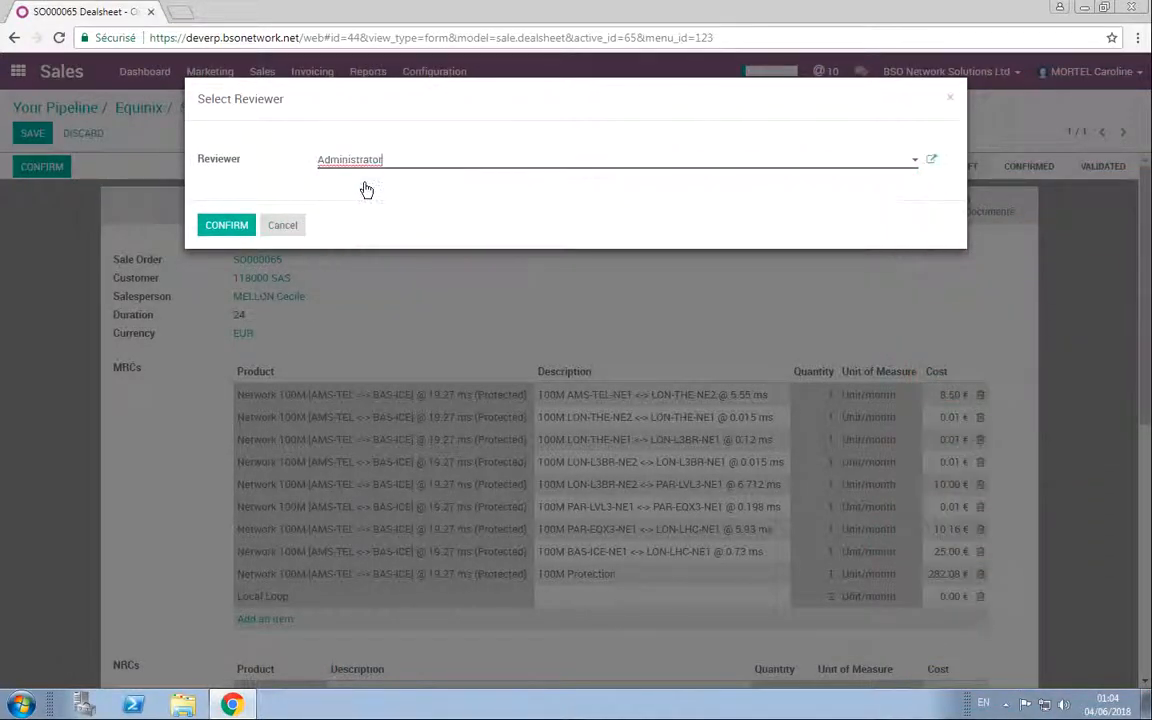
pyautogui.click(227, 227)
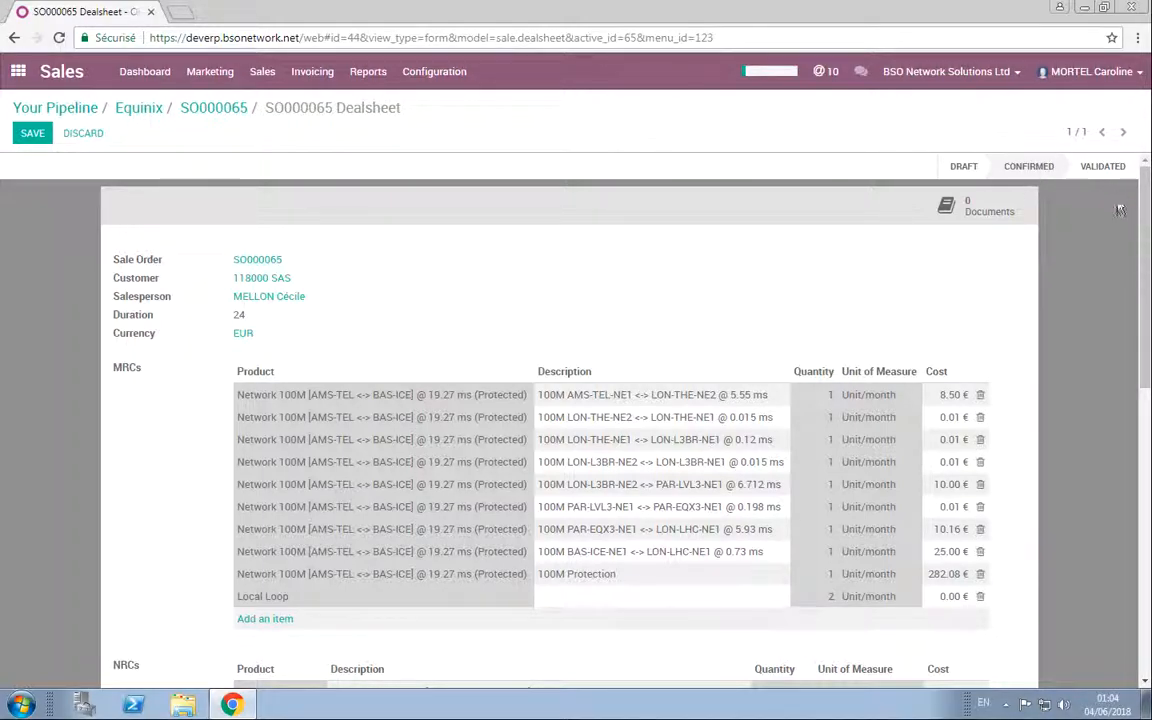
# Step: Look over the confirmed dealsheet and the quotation's status, and return through the Equinix opportunity to the pipeline
pyautogui.scroll(-2, 648, 244)
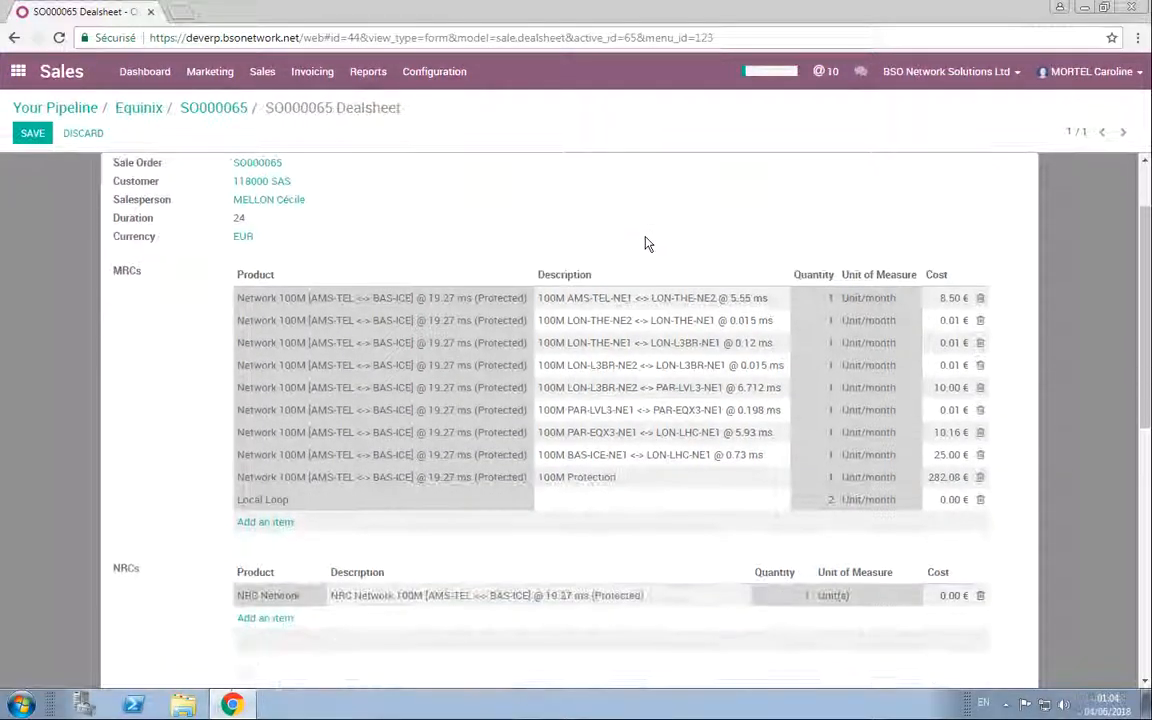
pyautogui.scroll(2, 648, 244)
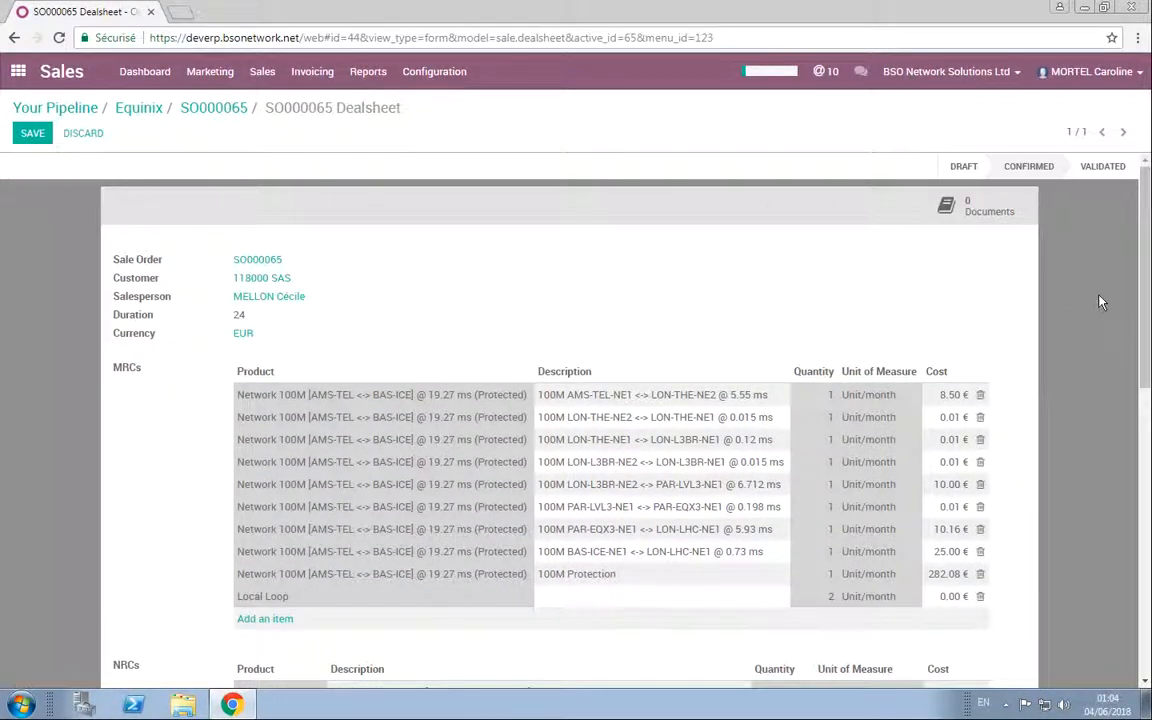
pyautogui.click(214, 110)
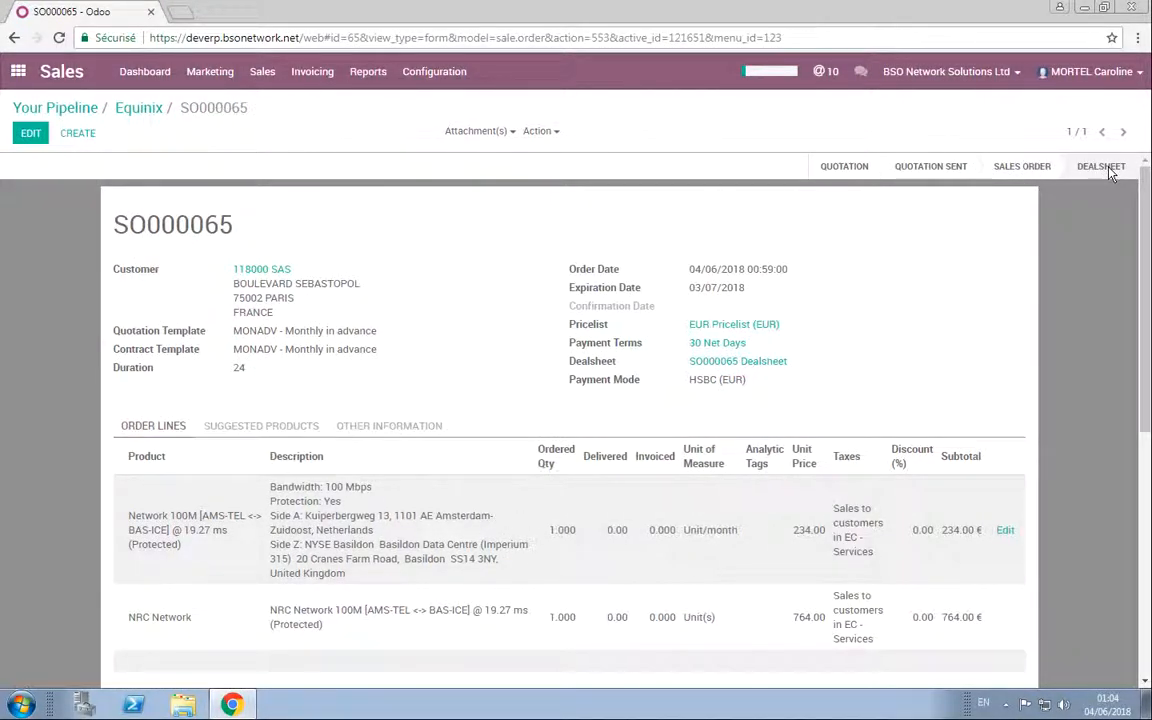
pyautogui.click(140, 108)
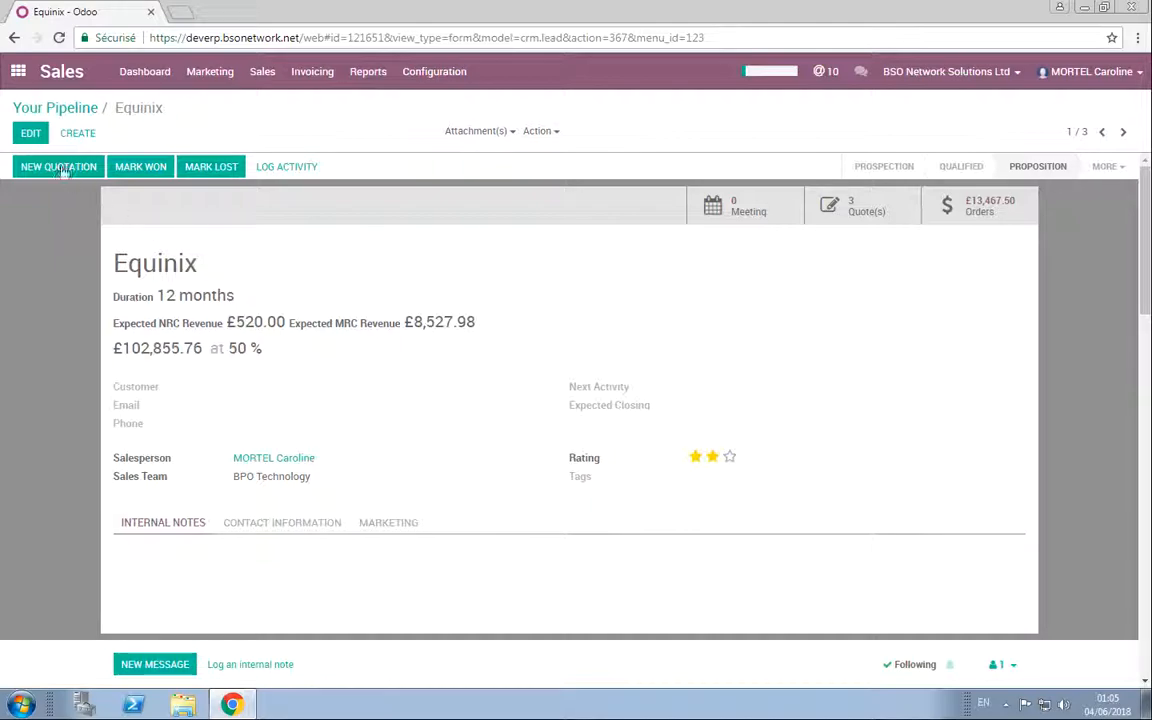
pyautogui.click(57, 111)
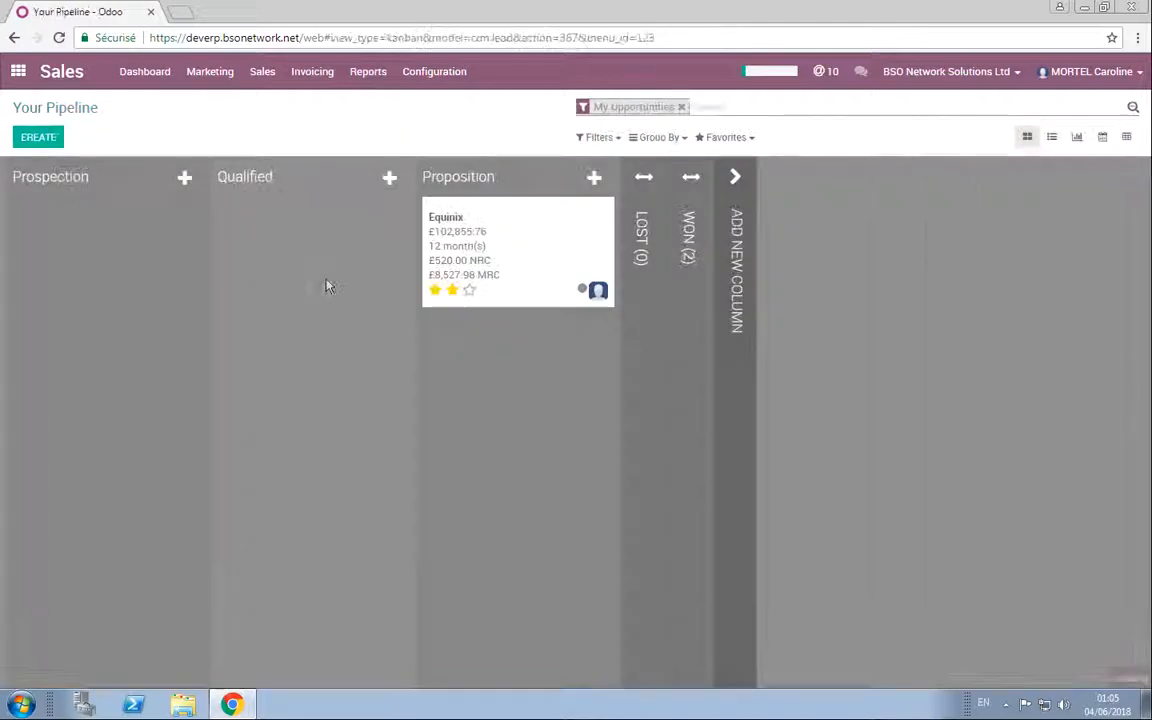